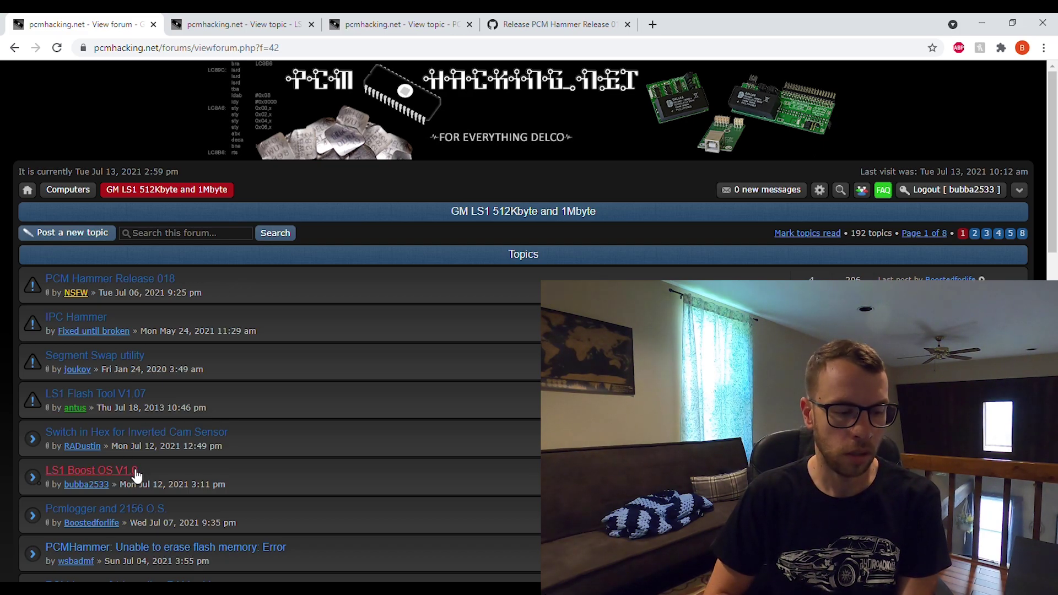
- Open the LS1 Boost OS V1.0 forum topic and view its Current Features list
click(227, 20)
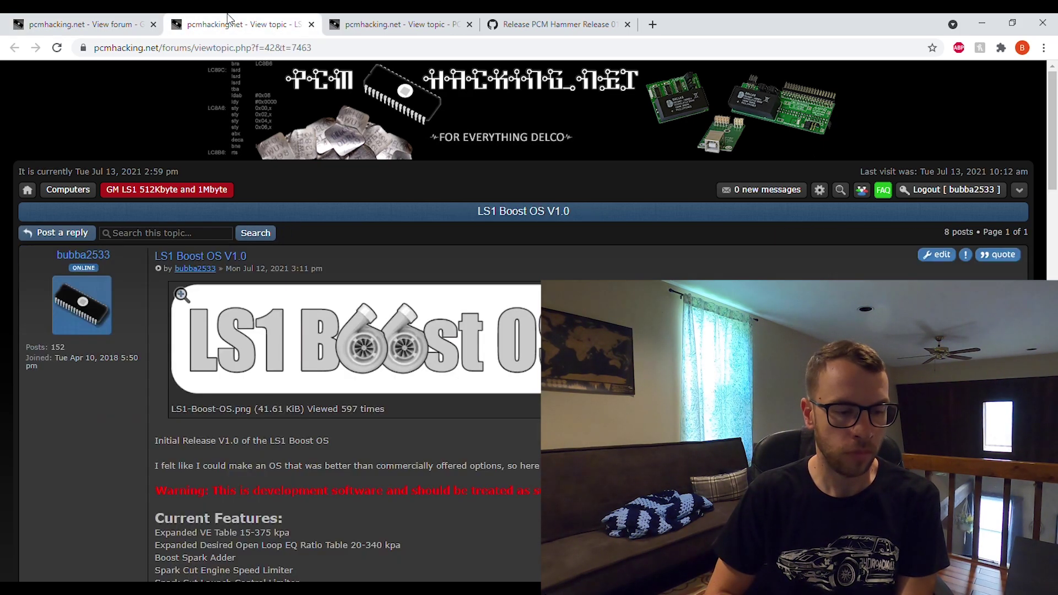
scroll(702, 251, down, 2)
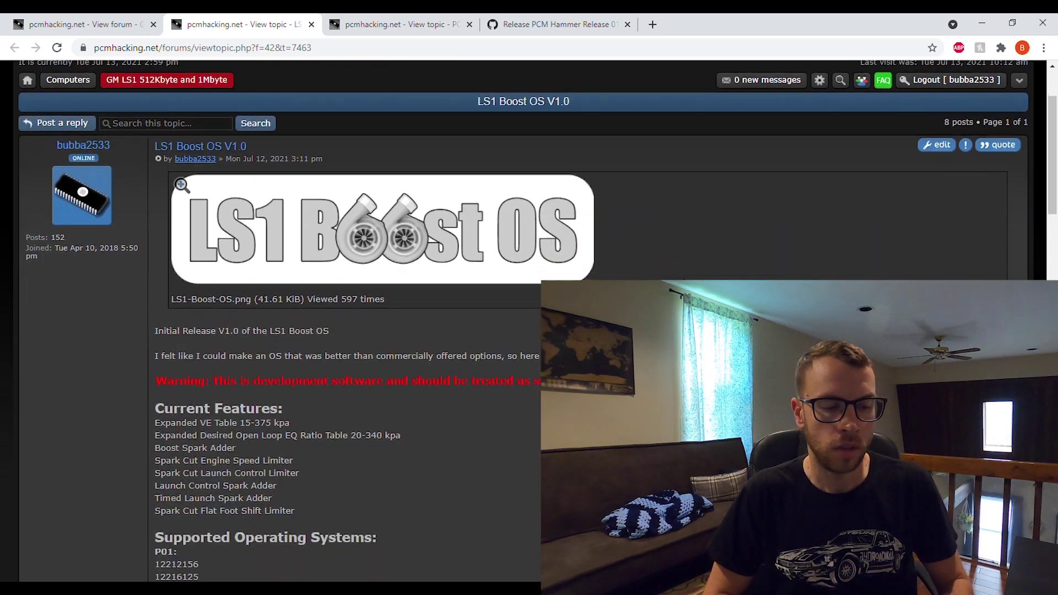
scroll(701, 250, up, 2)
scroll(523, 320, down, 3)
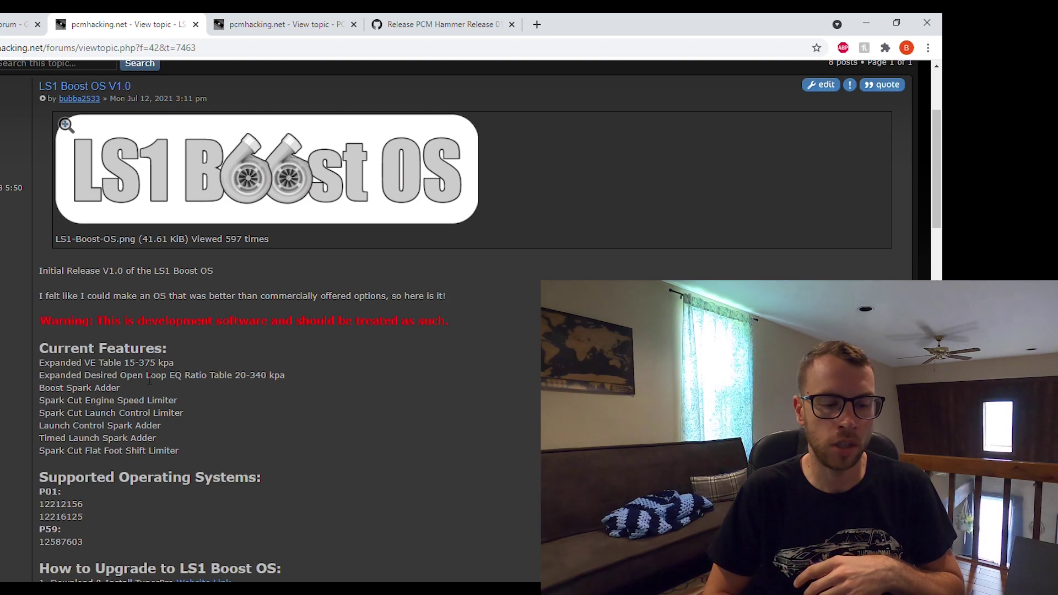
- Examine the Current Features entries one by one, from the open loop EQ ratio table to the flat foot shift limiter
drag(145, 376, 316, 380)
click(310, 384)
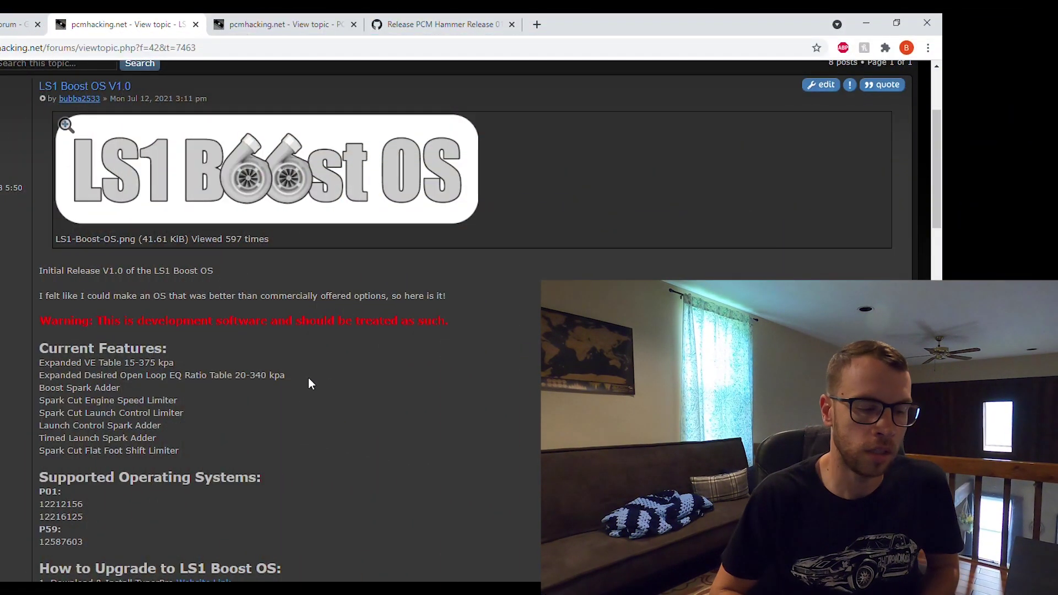
drag(39, 388, 144, 387)
click(144, 387)
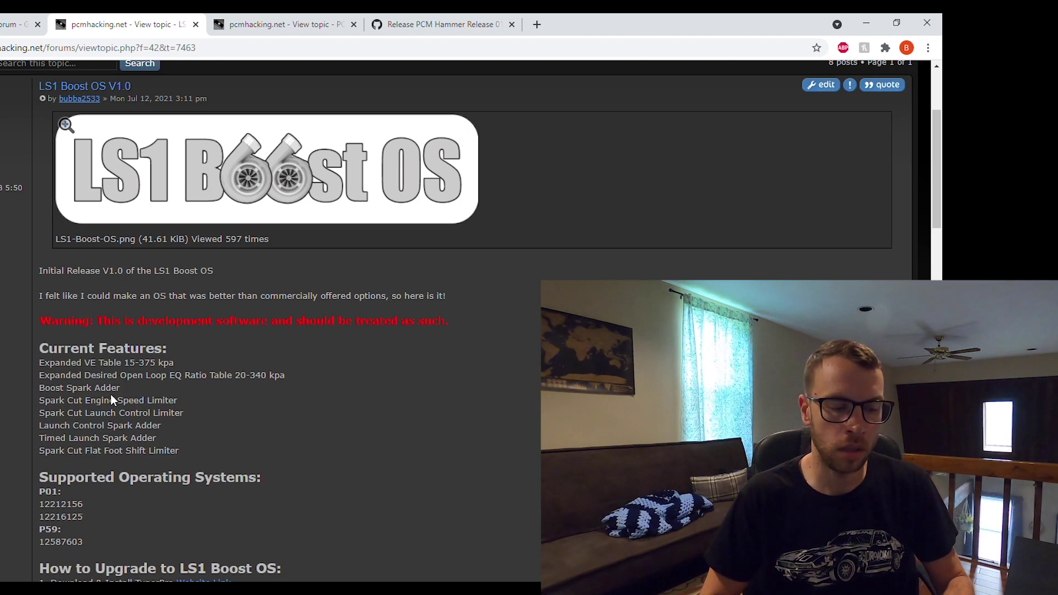
drag(122, 388, 48, 401)
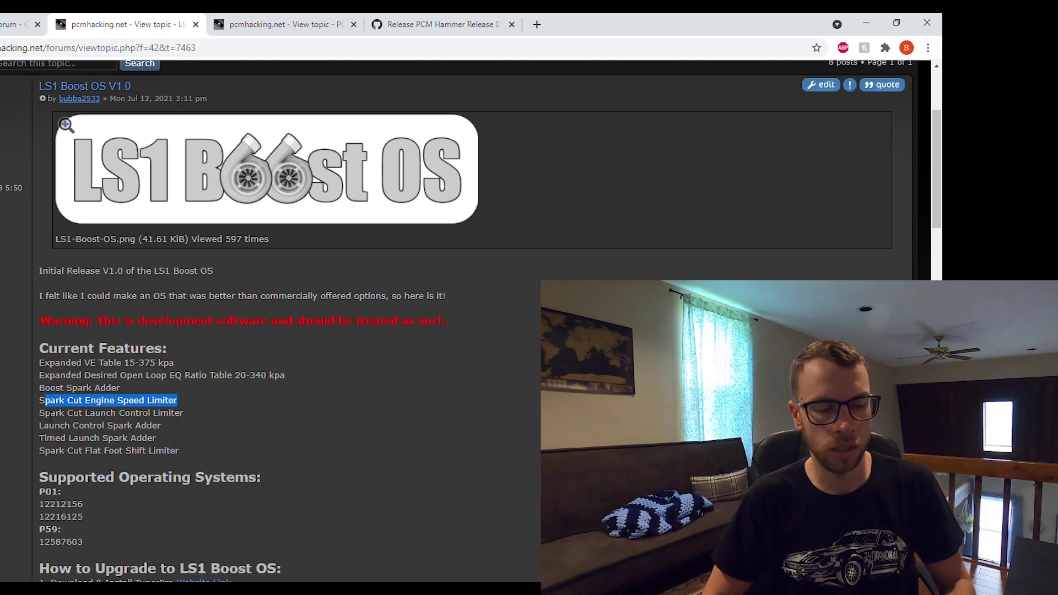
drag(48, 414, 226, 420)
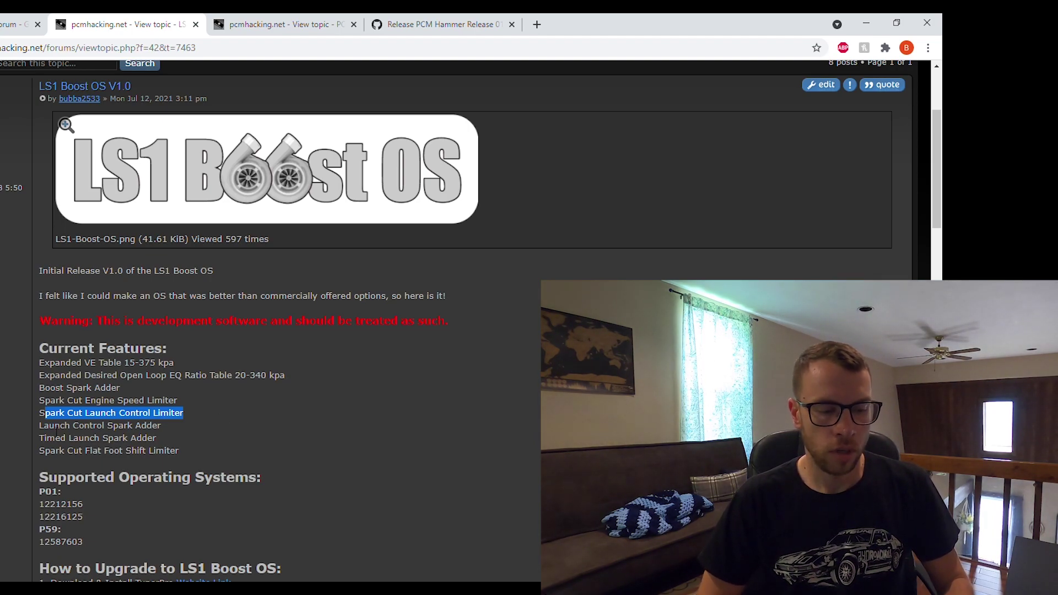
drag(44, 428, 168, 432)
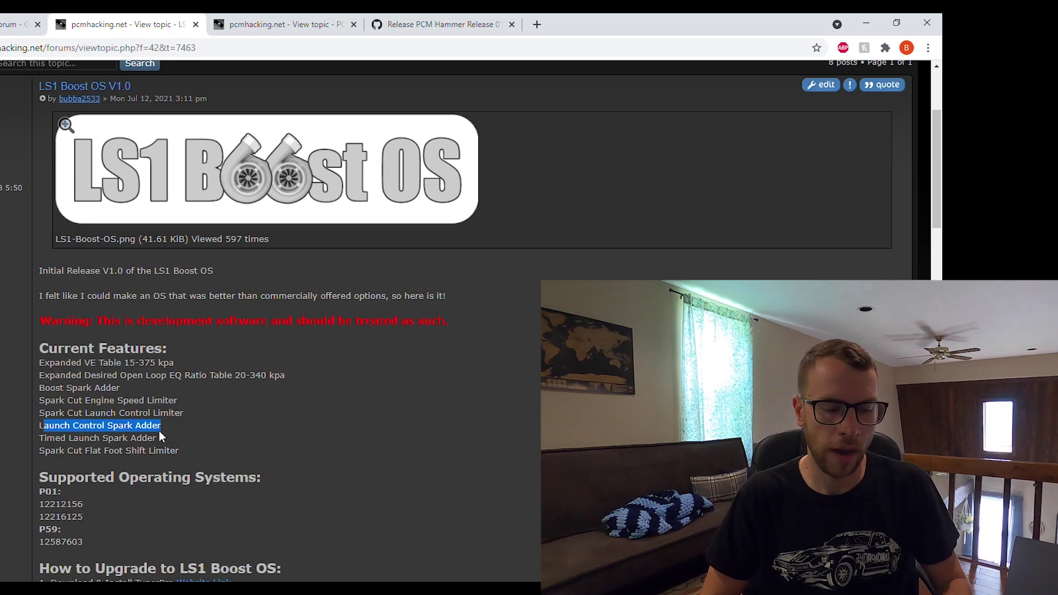
click(36, 435)
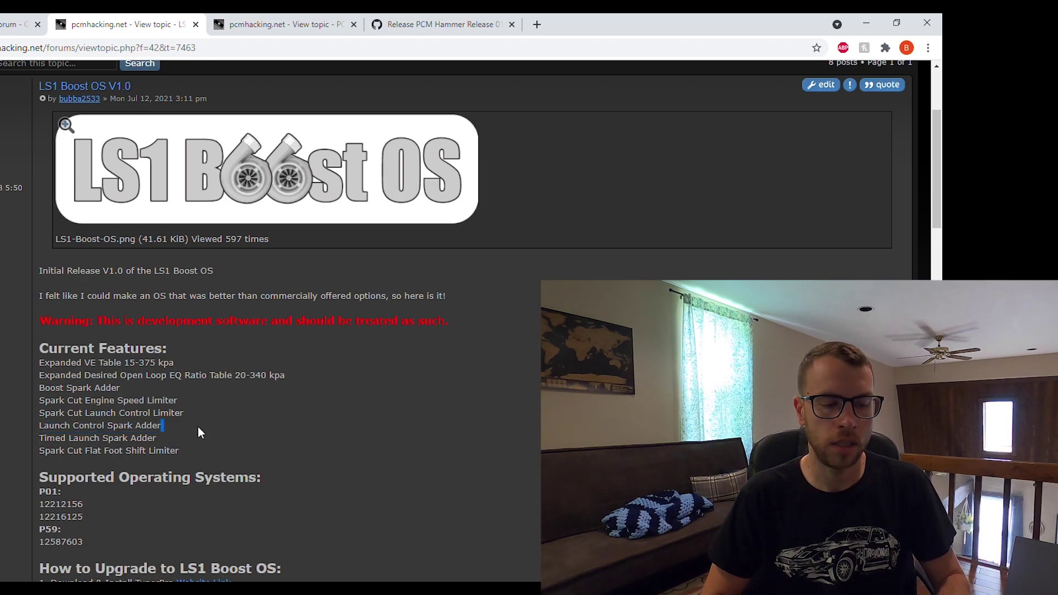
double_click(198, 427)
drag(198, 426, 147, 435)
triple_click(92, 439)
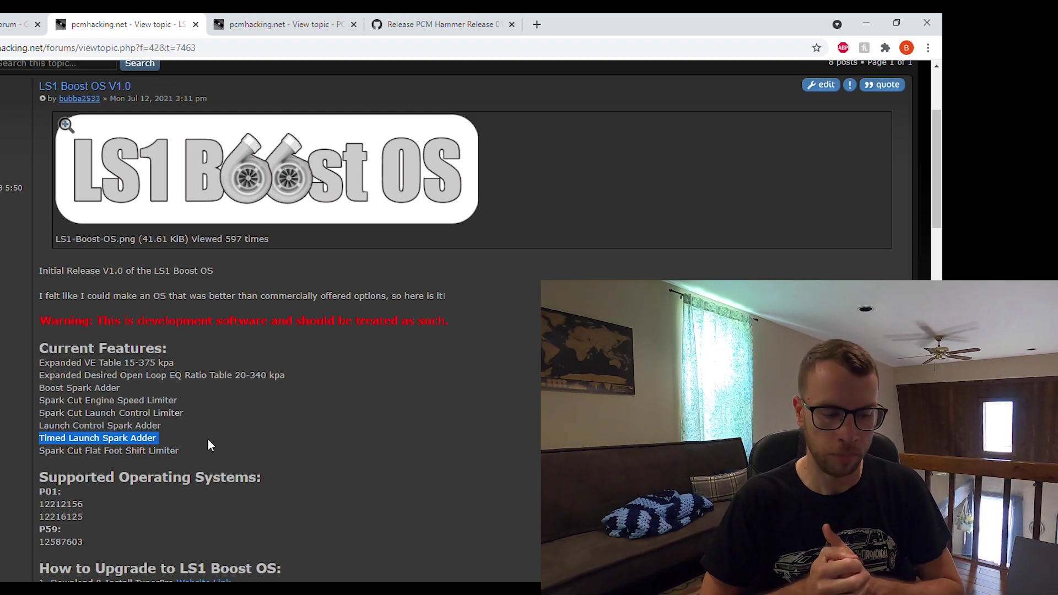
triple_click(184, 456)
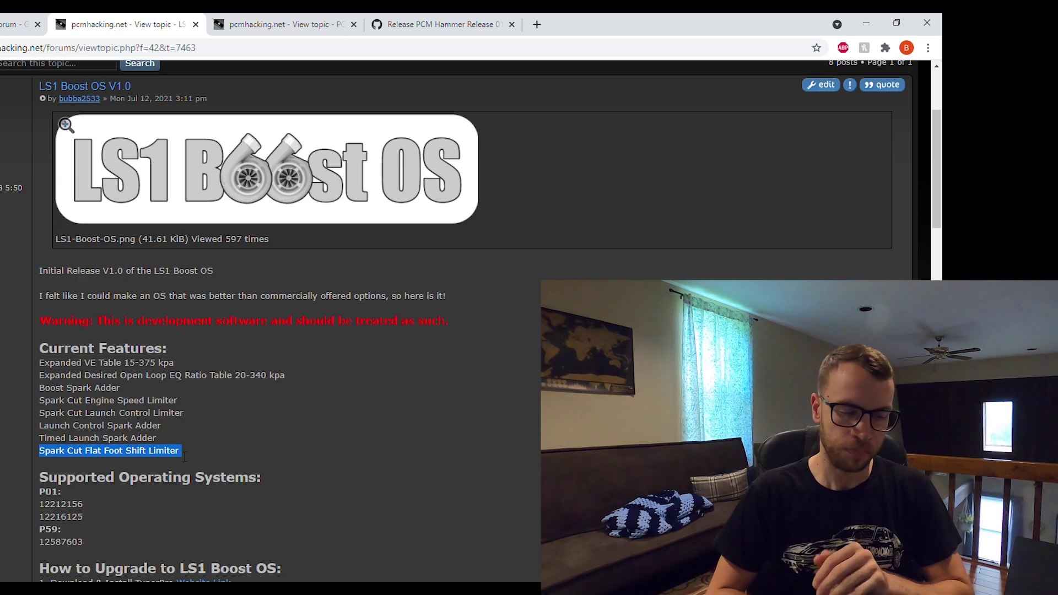
- Examine the supported operating system numbers listed for the P01 and P59 PCMs
scroll(436, 464, down, 4)
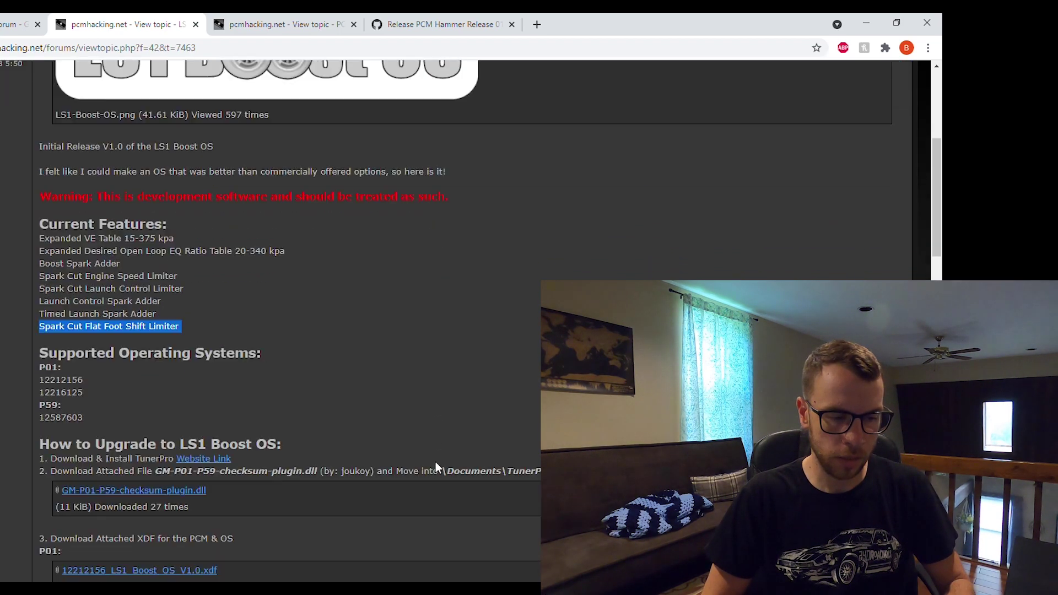
drag(36, 139, 118, 228)
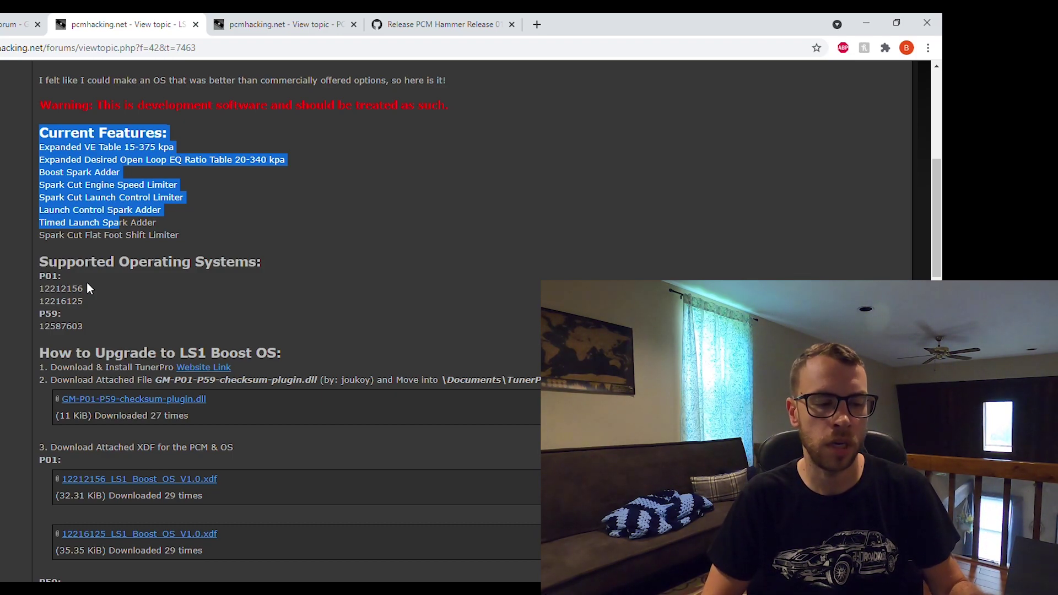
double_click(66, 288)
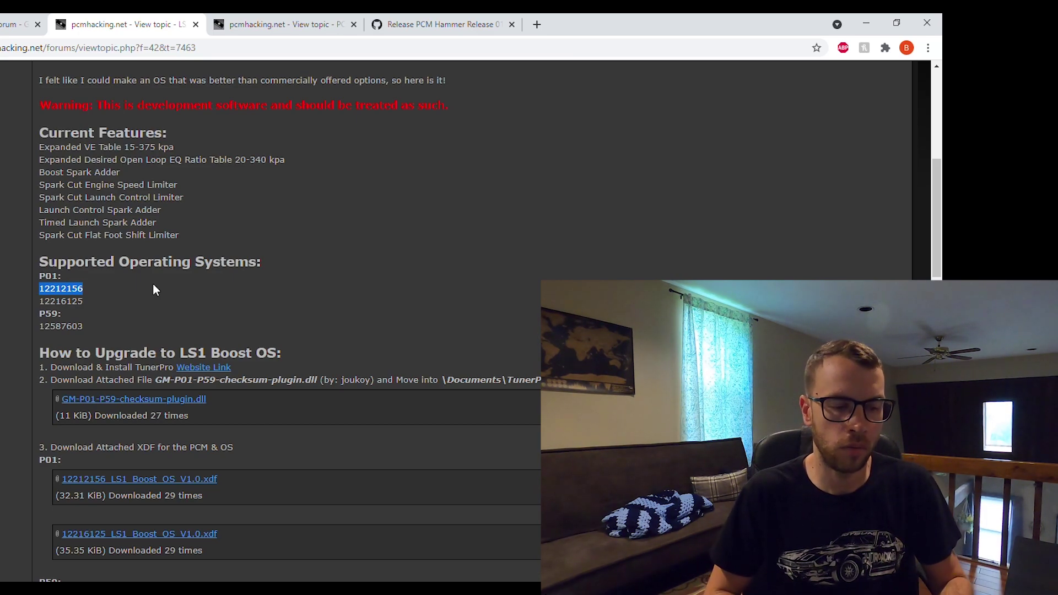
double_click(73, 302)
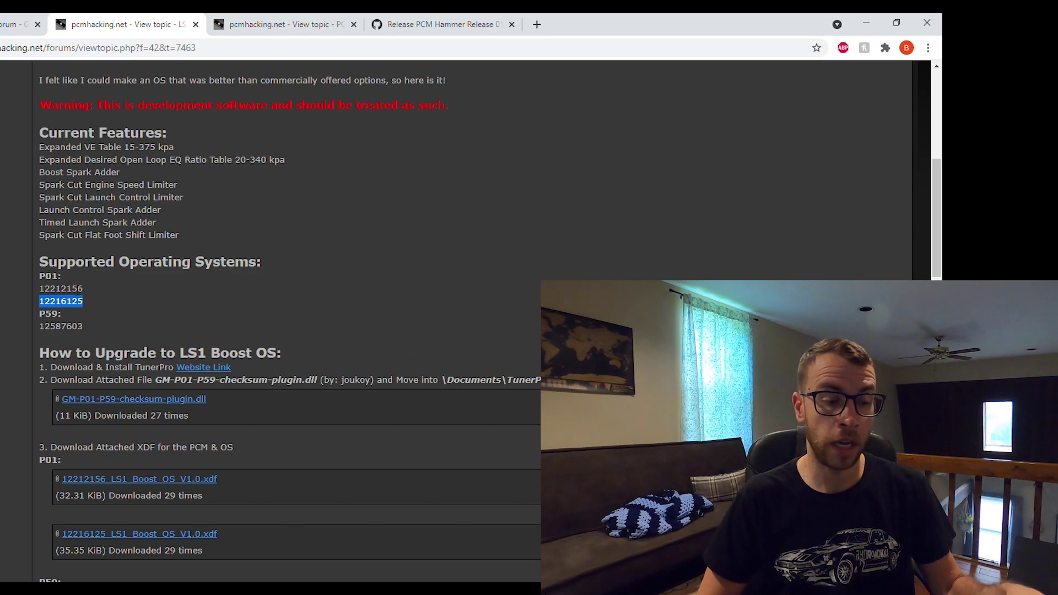
double_click(81, 288)
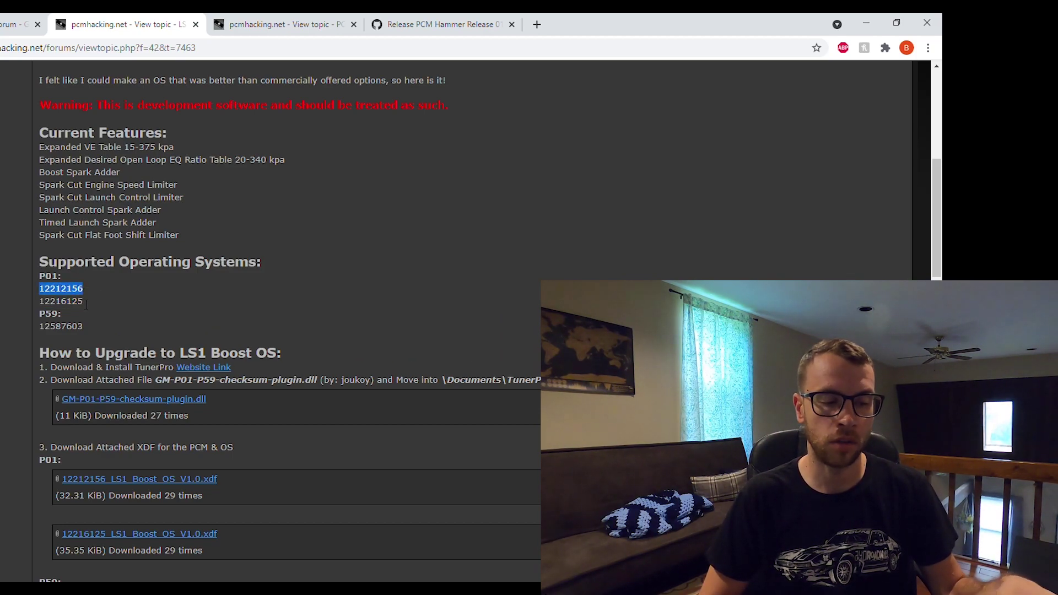
double_click(81, 302)
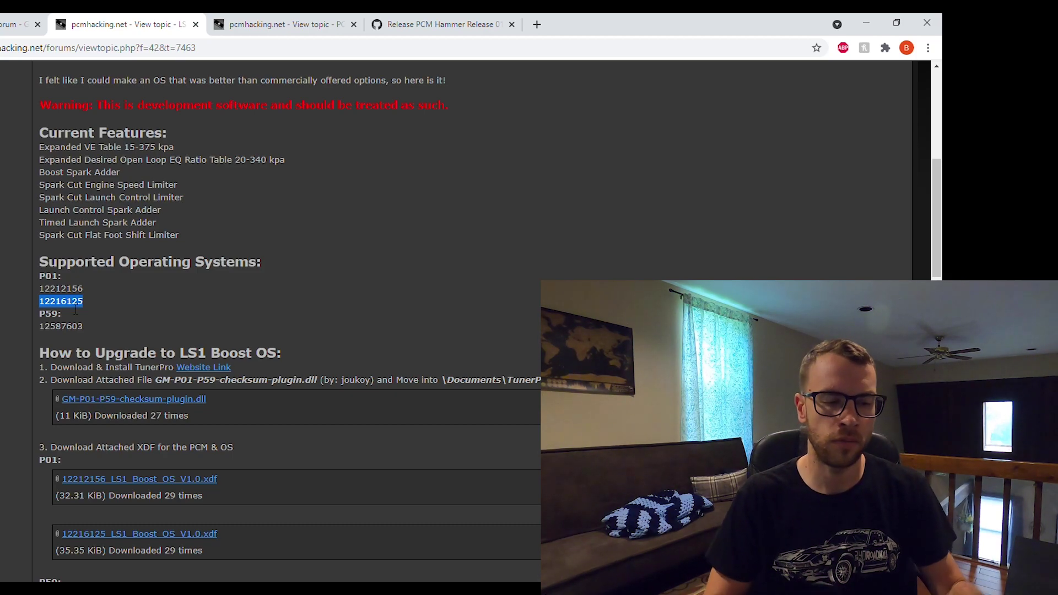
click(90, 311)
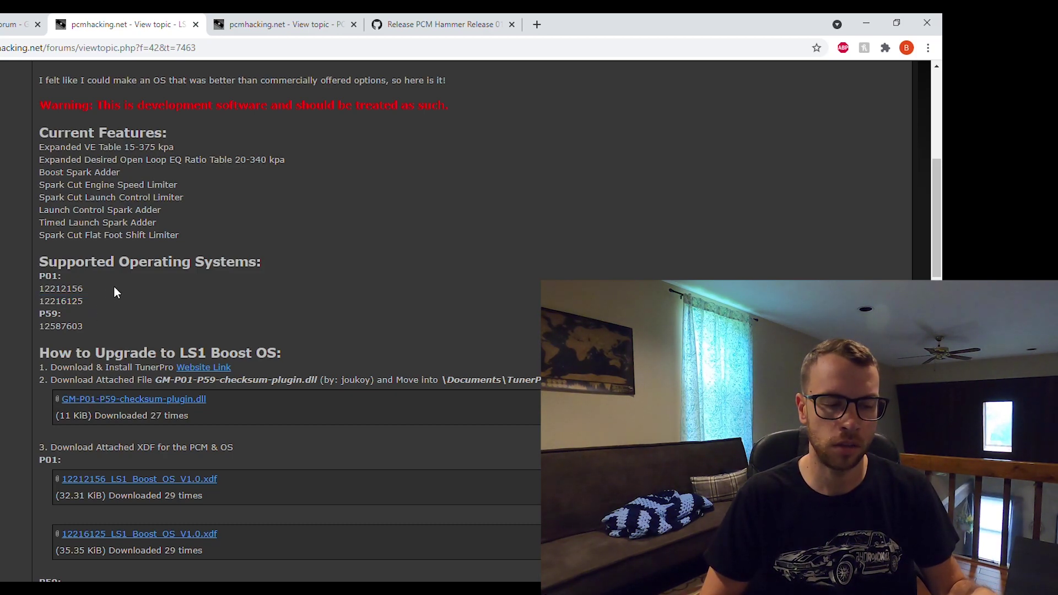
scroll(114, 285, down, 1)
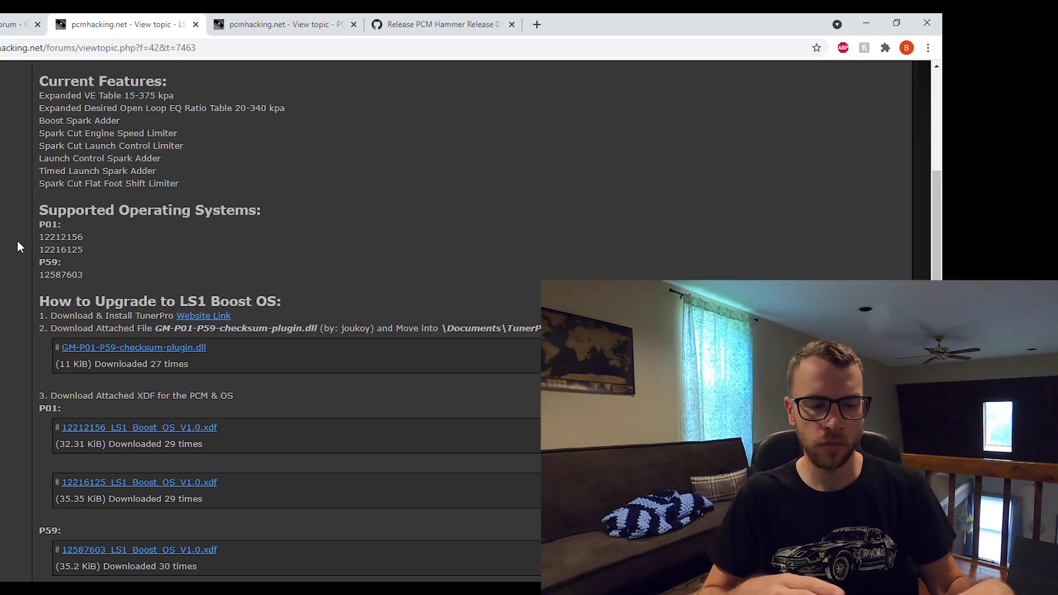
double_click(78, 275)
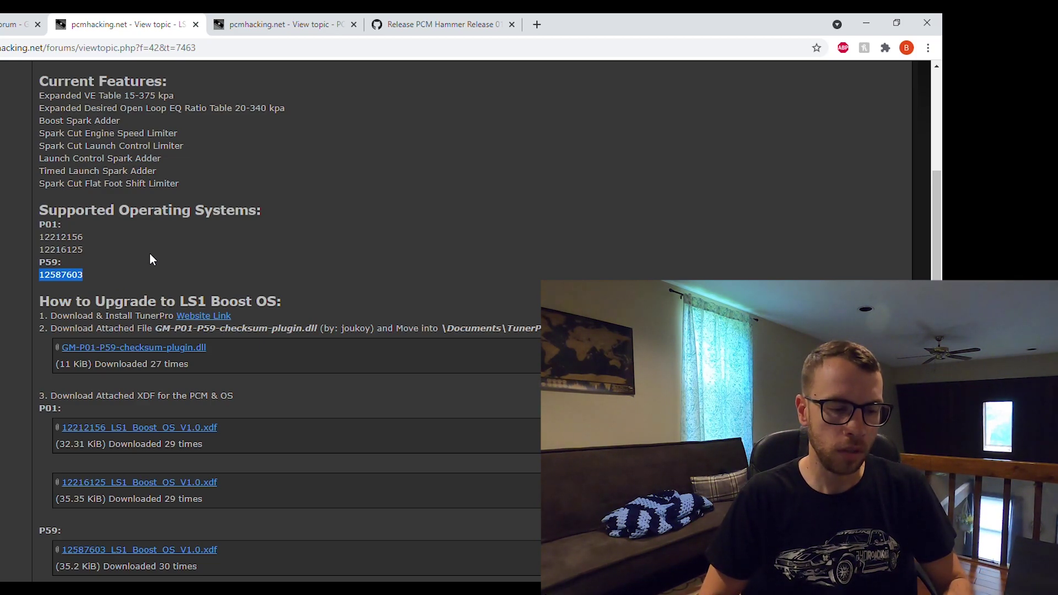
- View the TunerPro download page linked in the first upgrade instruction and return to the forum topic
scroll(359, 235, down, 3)
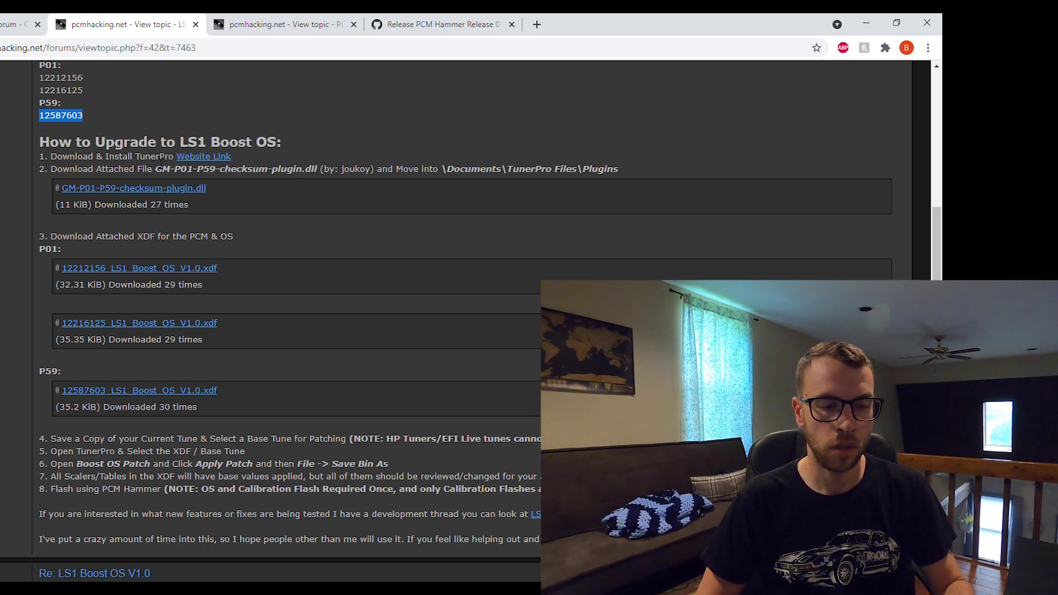
middle_click(180, 156)
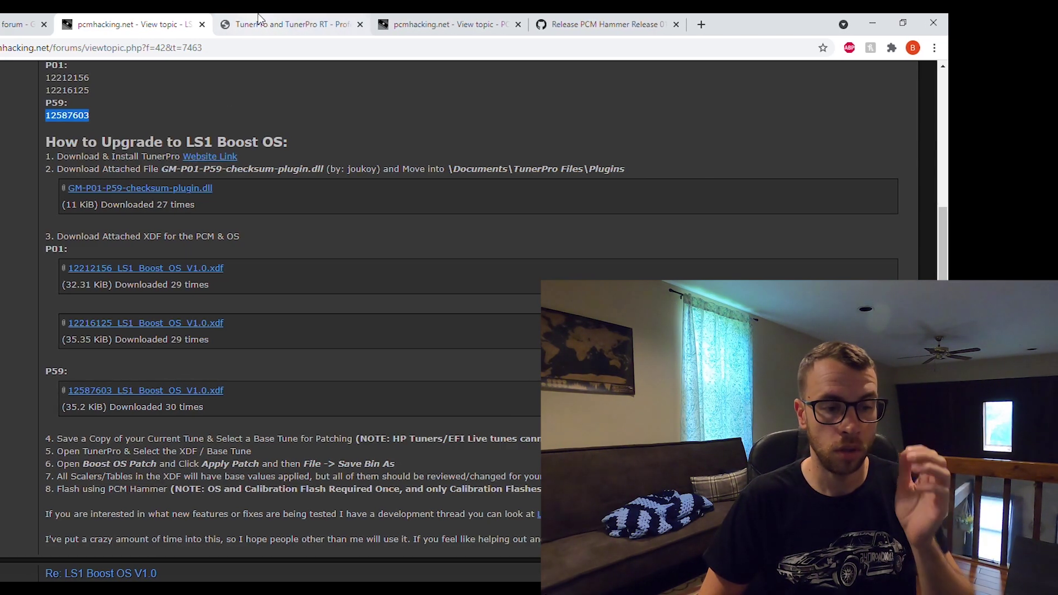
click(259, 19)
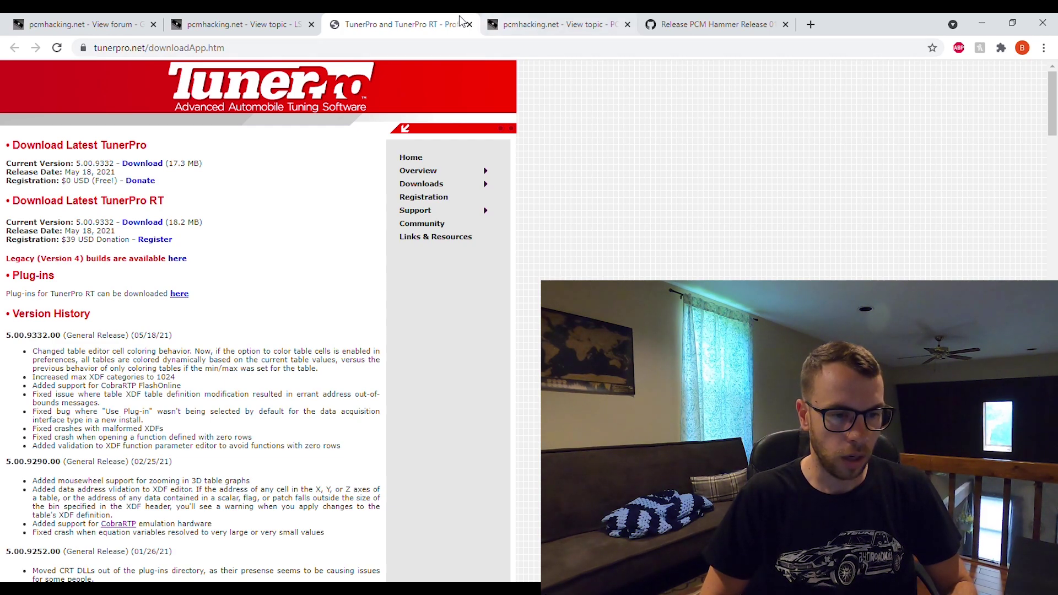
click(470, 25)
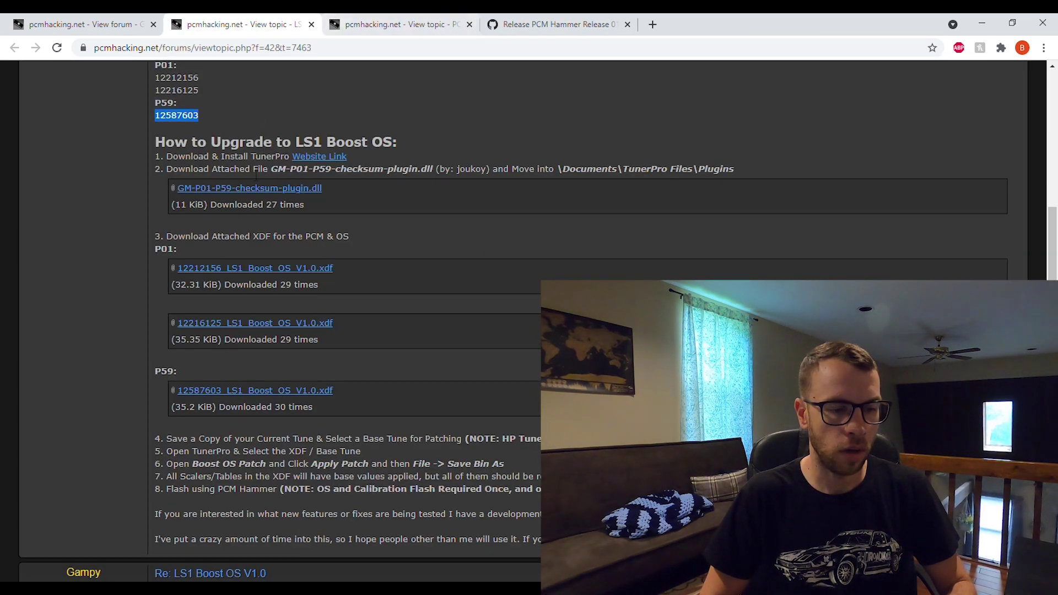
- Read the upgrade instructions on the checksum plugin, its \Documents\TunerPro Files\Plugins destination, and the XDF downloads for the PCM and OS
click(303, 191)
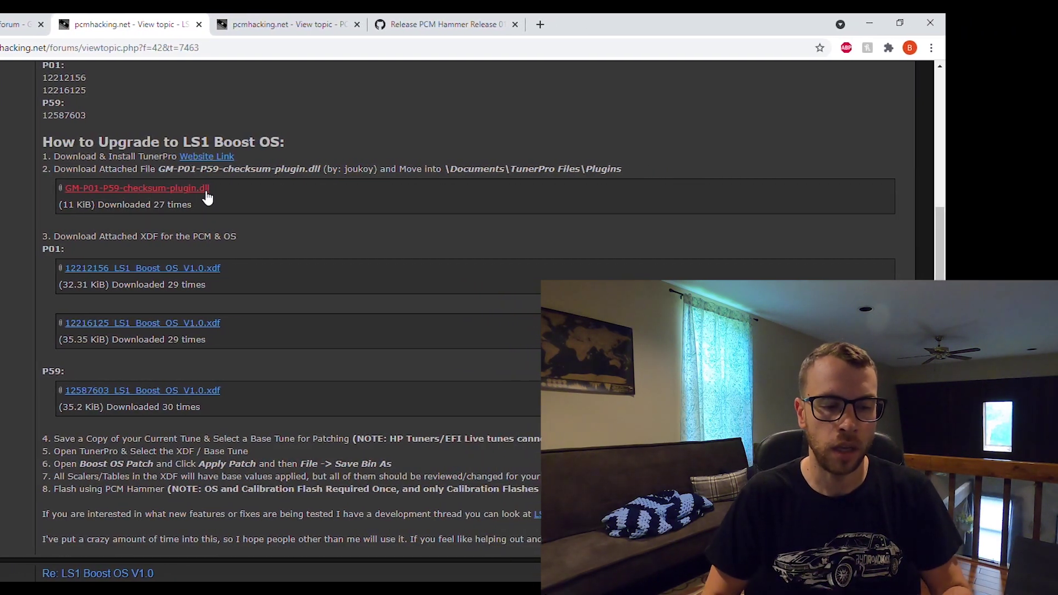
triple_click(461, 179)
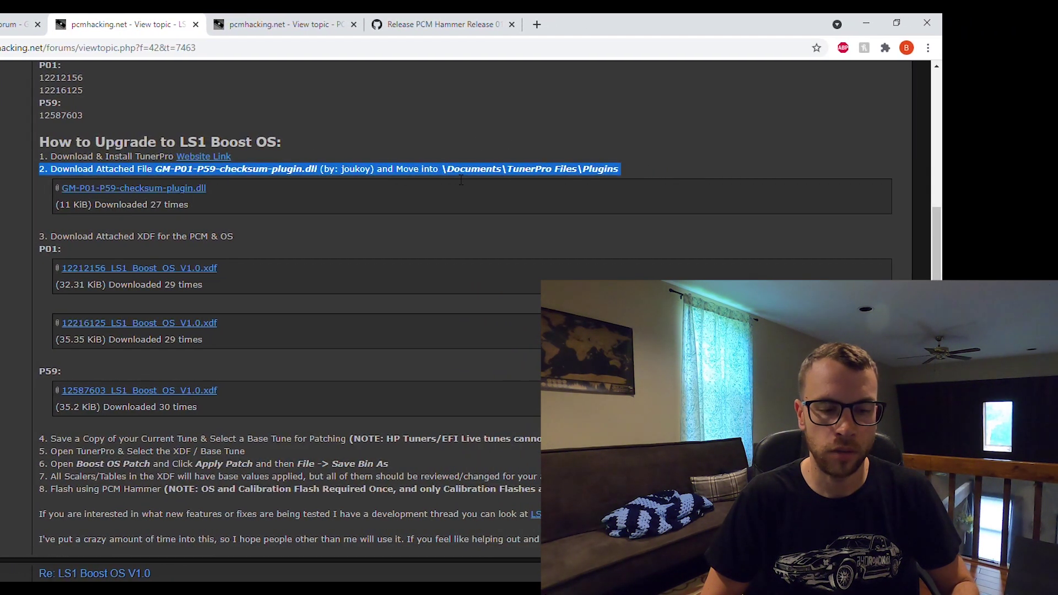
click(465, 180)
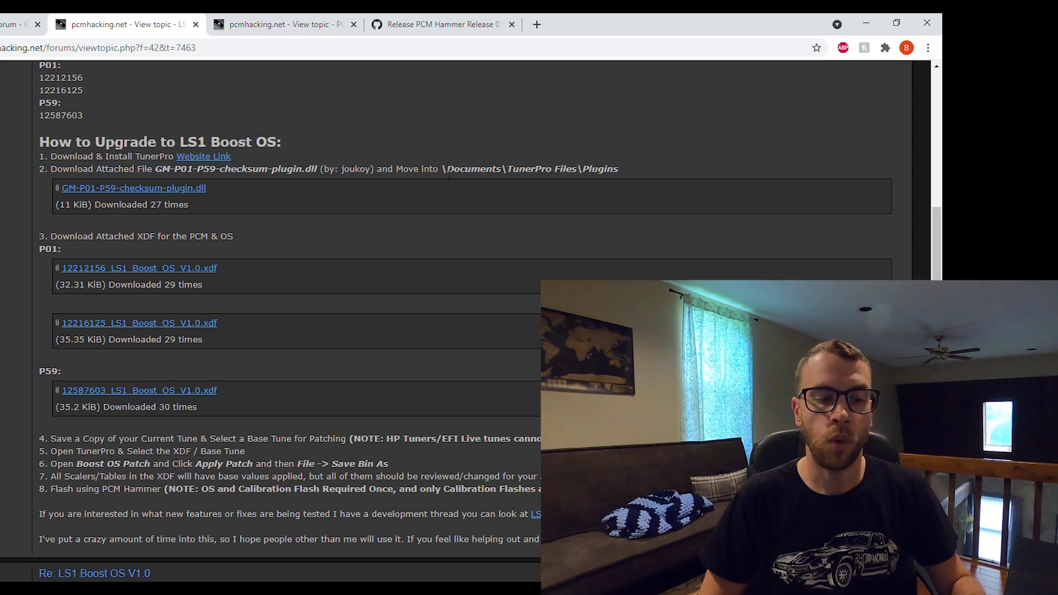
drag(443, 171, 654, 169)
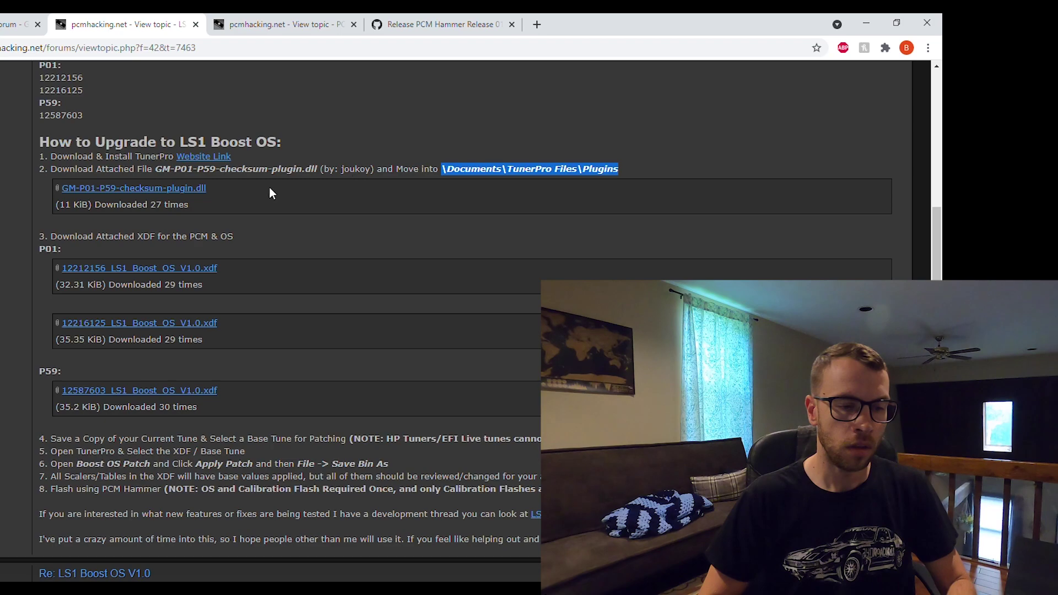
click(254, 190)
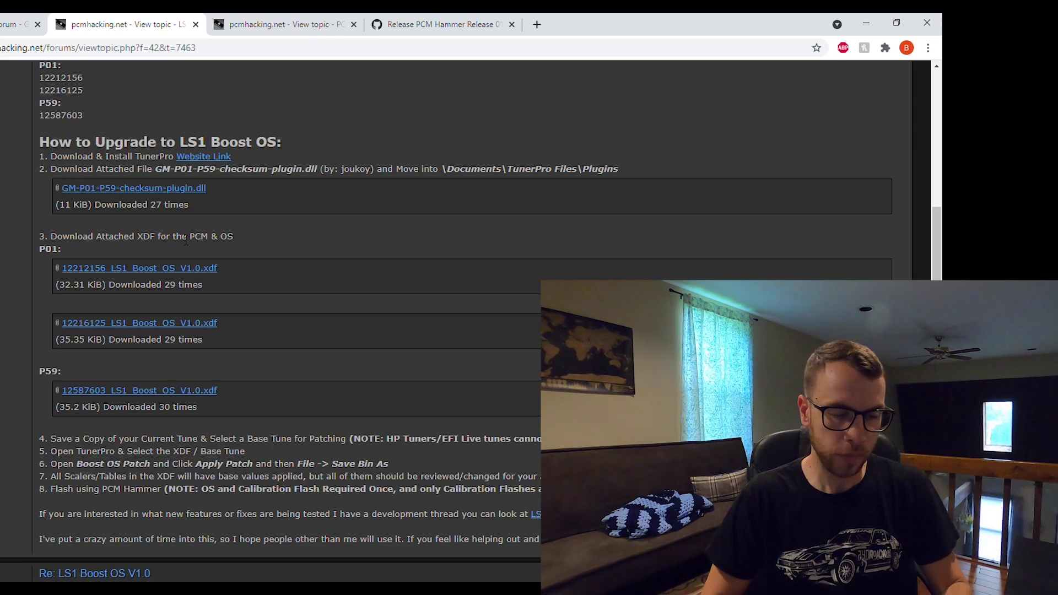
drag(186, 240, 38, 237)
click(245, 232)
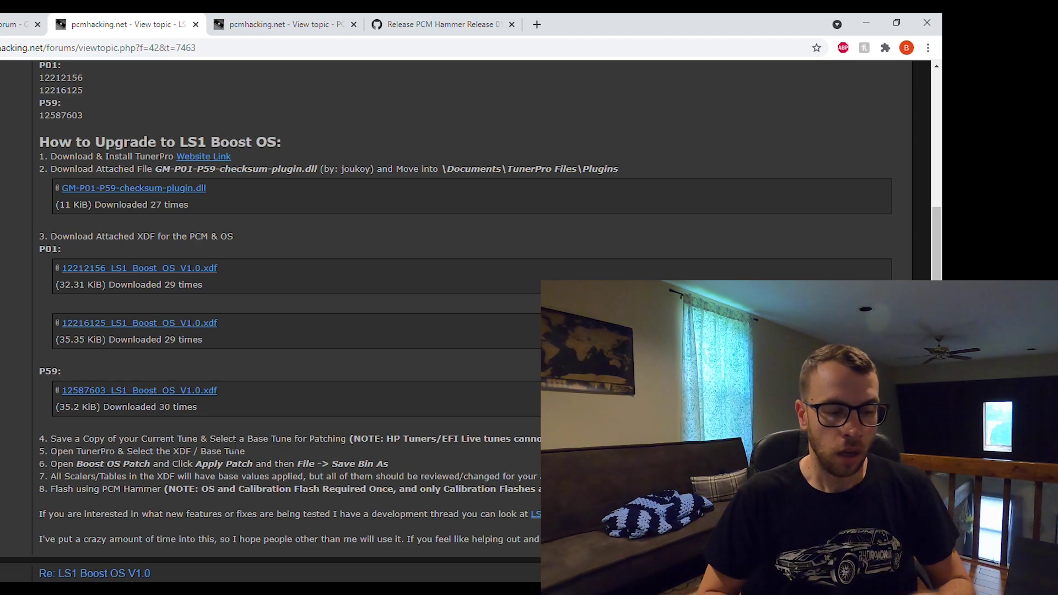
- Switch to TunerPro and load 12587603_LS1_Boost_OS_V1.0.xdf from the LS1 Boost OS XDF's folder
key(alt+Tab)
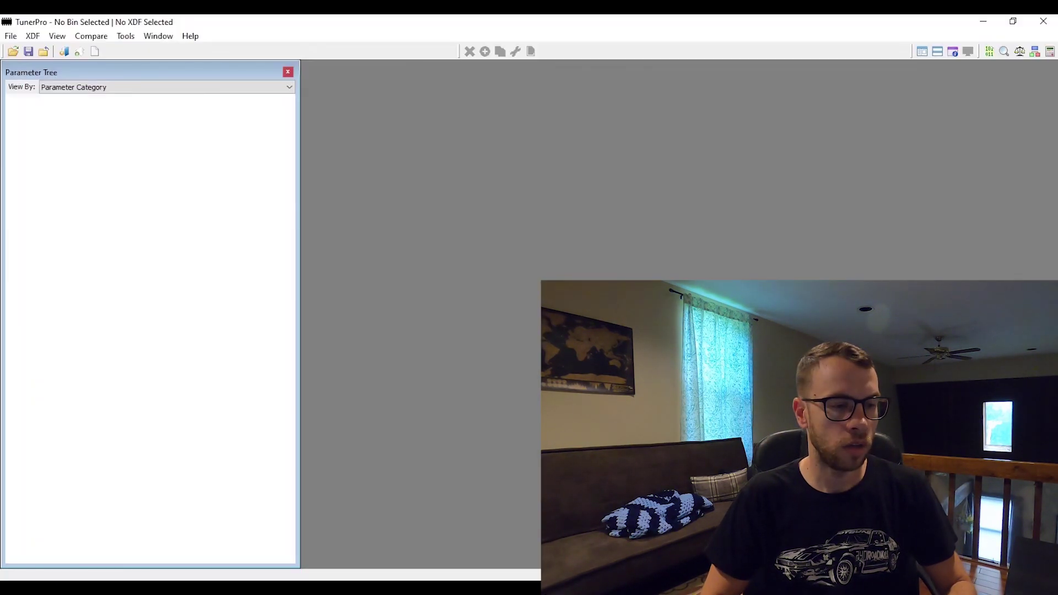
click(32, 36)
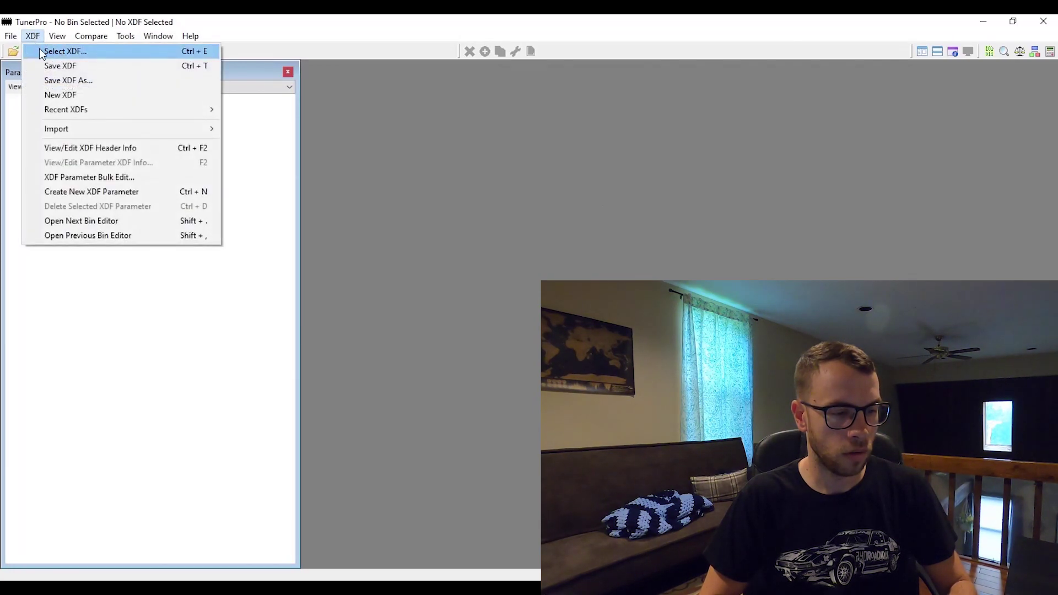
click(39, 49)
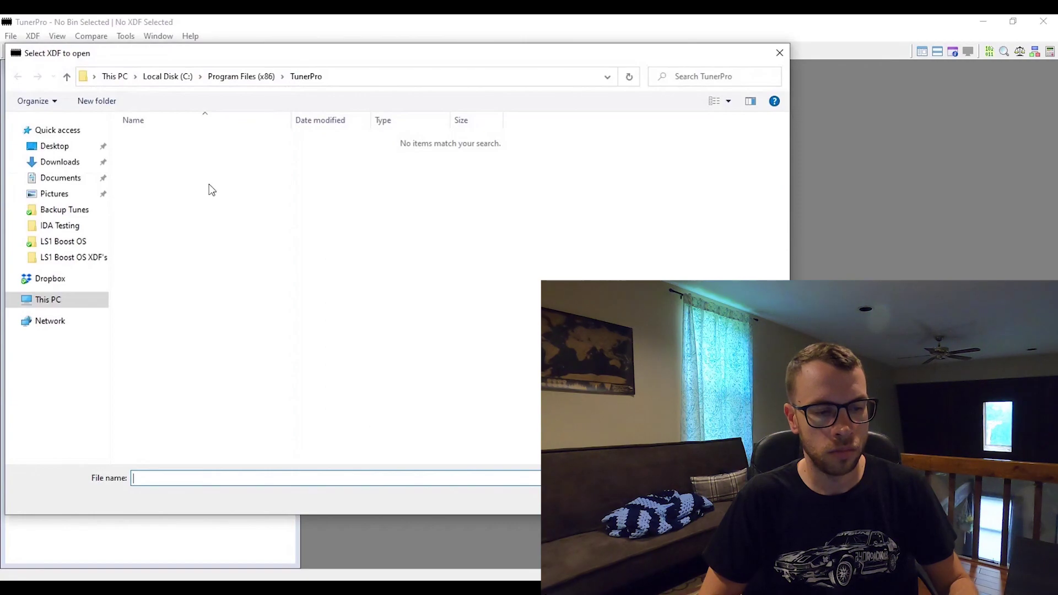
click(94, 258)
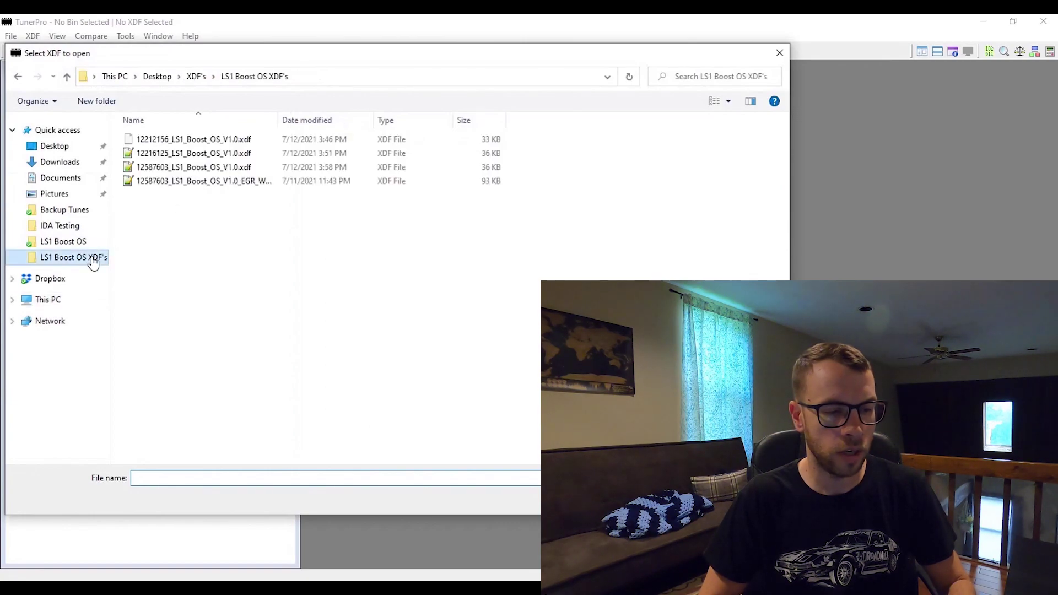
click(224, 141)
click(228, 153)
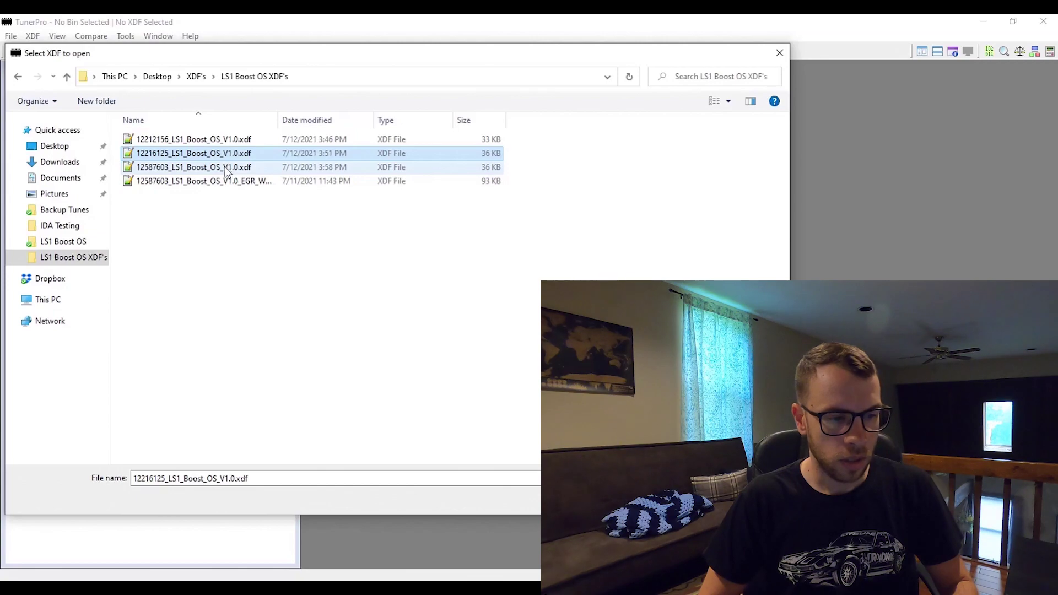
click(226, 168)
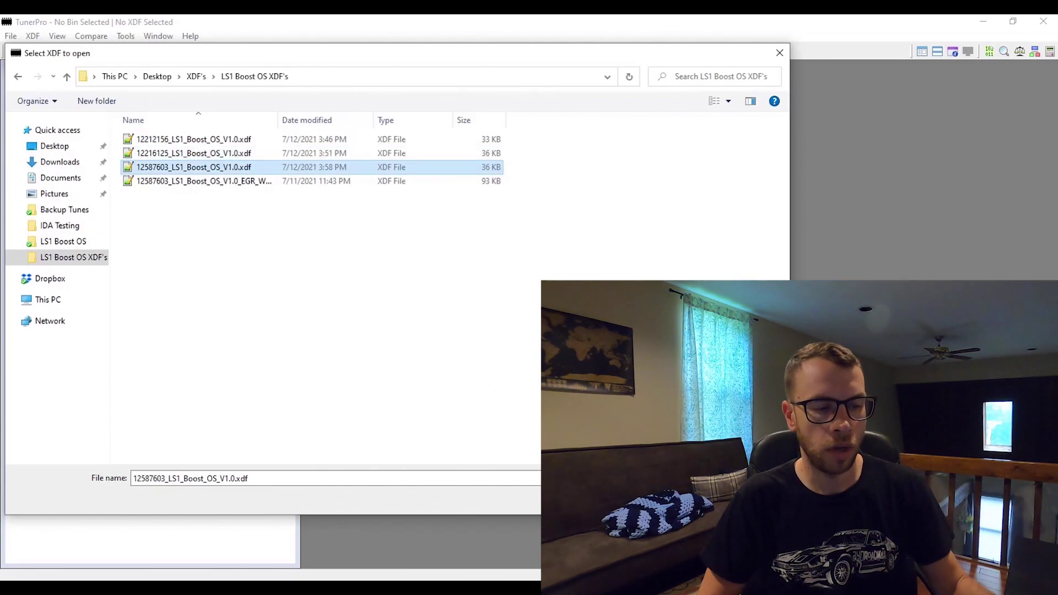
double_click(194, 167)
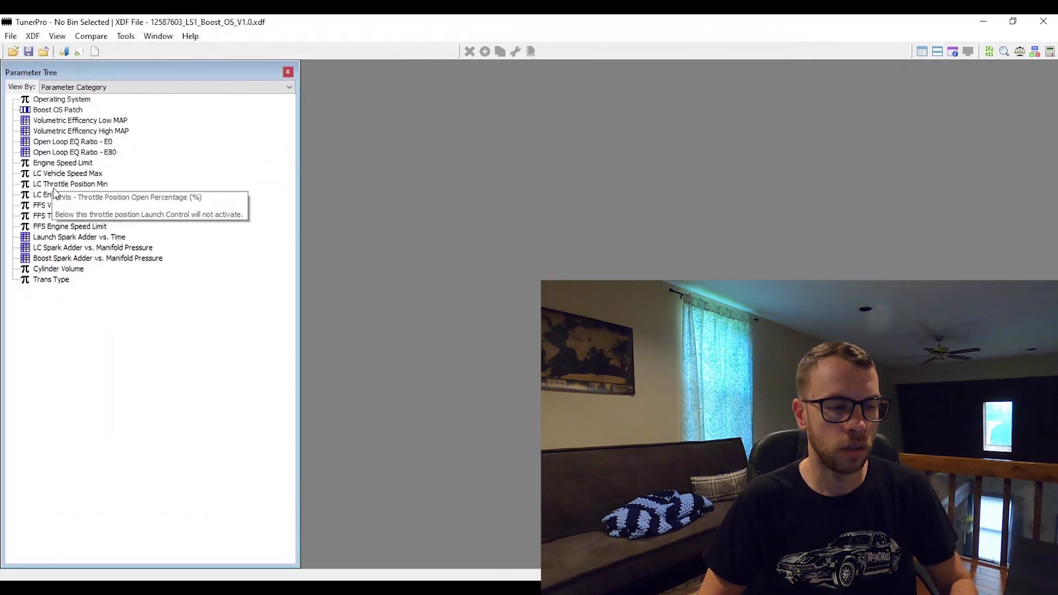
- Open the base tune '04 Corvette M6 os12587603.bin from the Backup Tunes folder
click(50, 109)
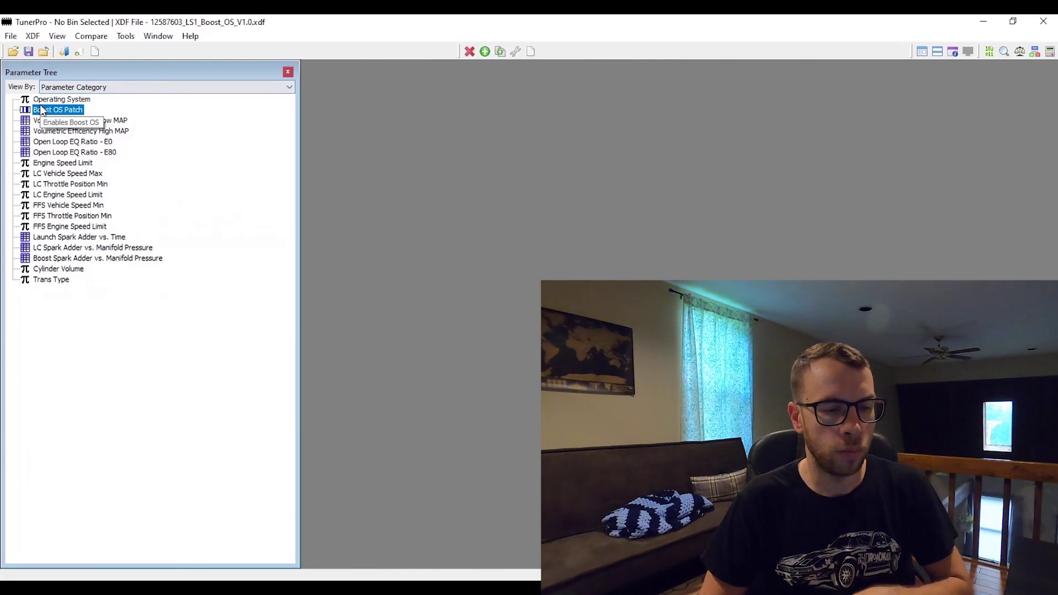
click(12, 52)
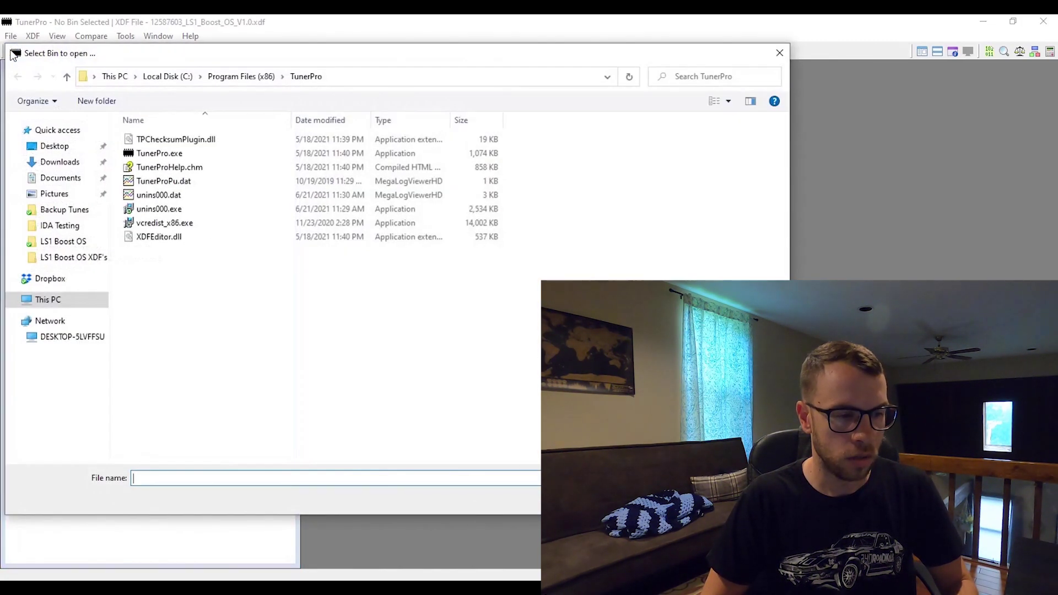
click(71, 210)
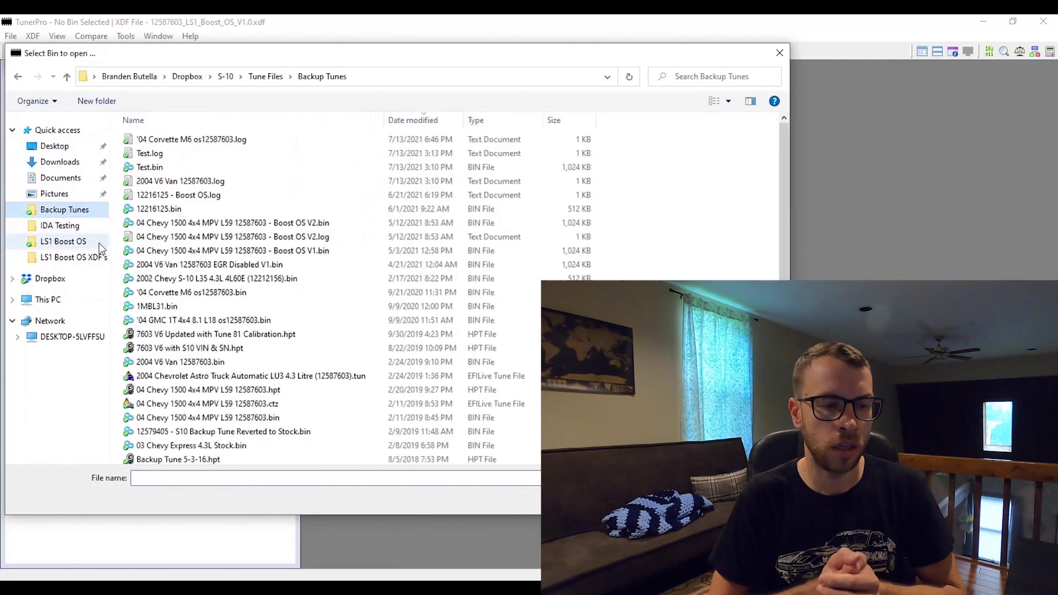
double_click(180, 292)
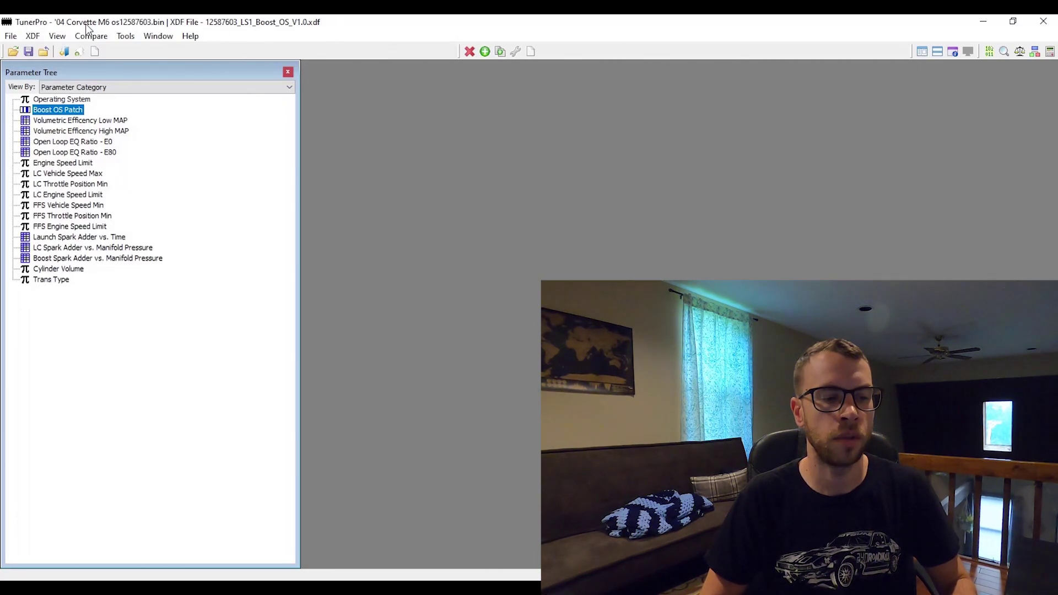
- Apply the Boost OS Patch to the loaded Corvette tune
double_click(66, 110)
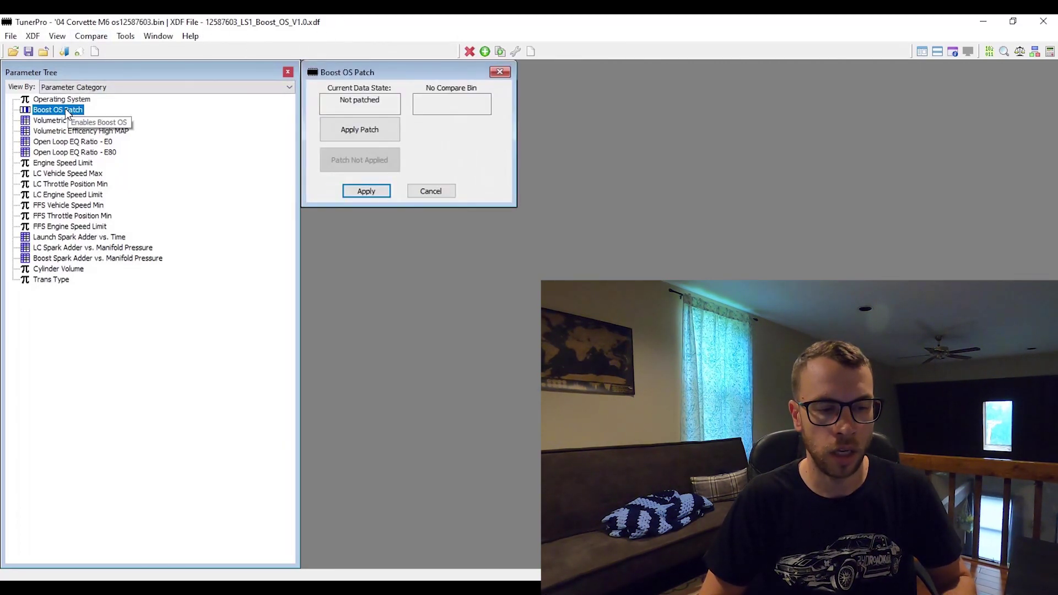
click(367, 135)
click(366, 190)
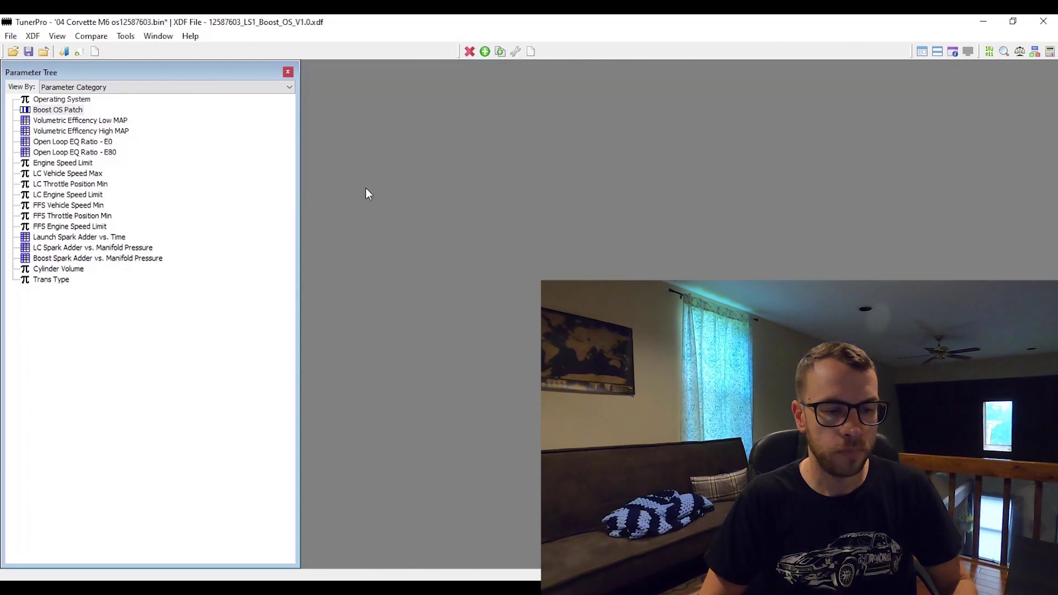
- Check the current data state of the Boost OS Patch and close it without changes
double_click(69, 113)
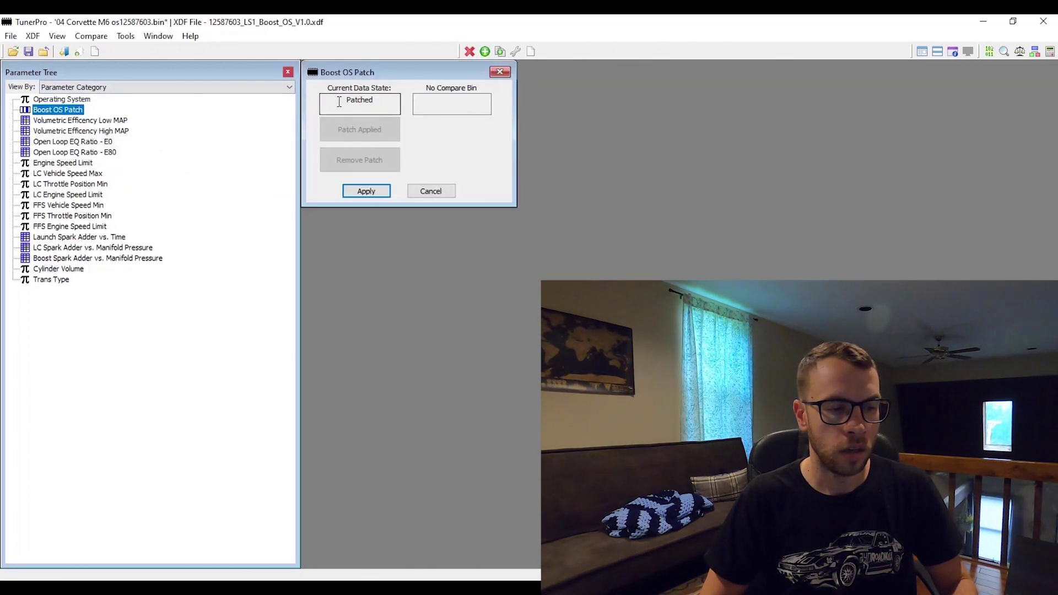
click(404, 91)
key(End)
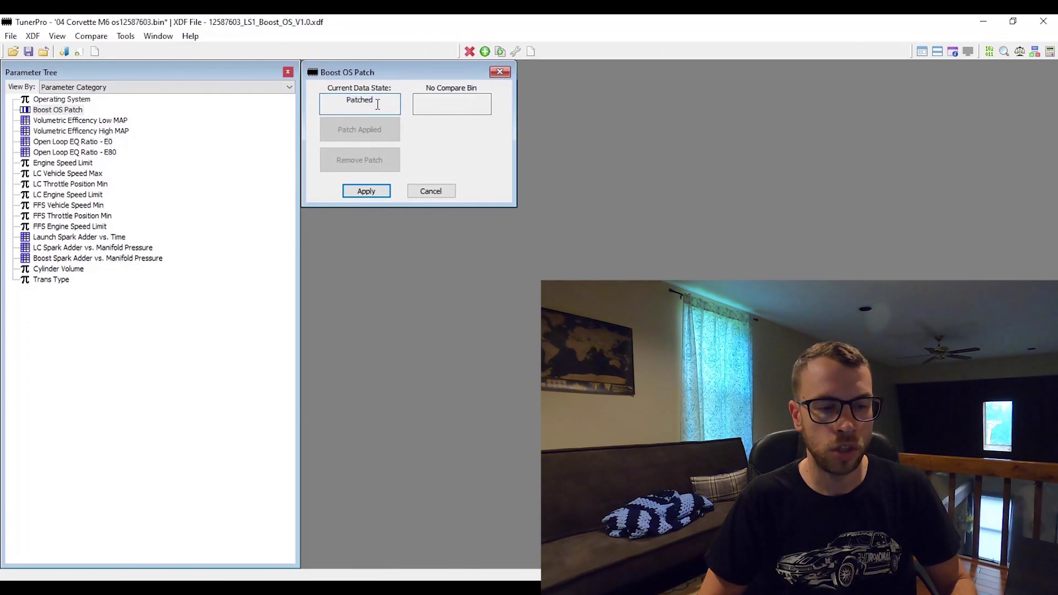
click(429, 191)
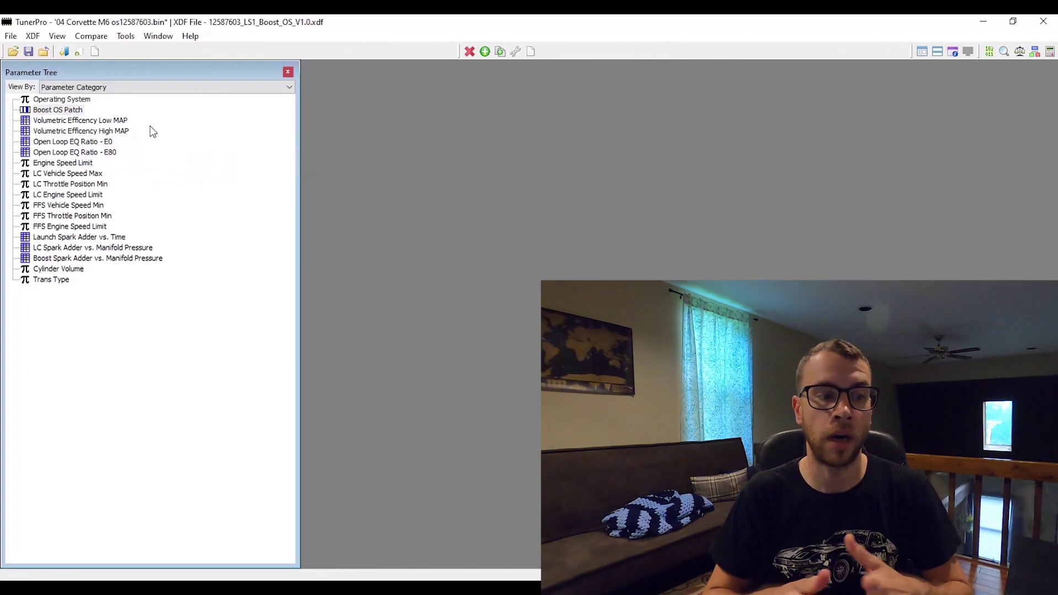
- Go through the parameters from Volumetric Efficency Low MAP down to Boost Spark Adder vs. Manifold Pressure
click(109, 124)
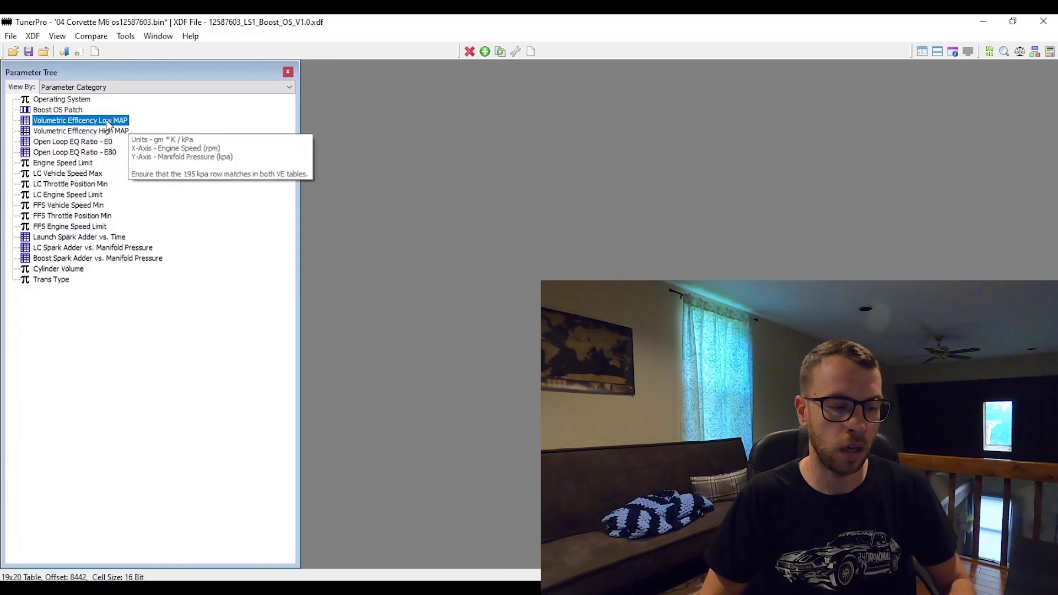
key(Down)
key(Down)
key(Down)
key(Down)
key(Down)
key(Down)
key(Down)
key(Down)
key(Down)
key(Down)
key(Down)
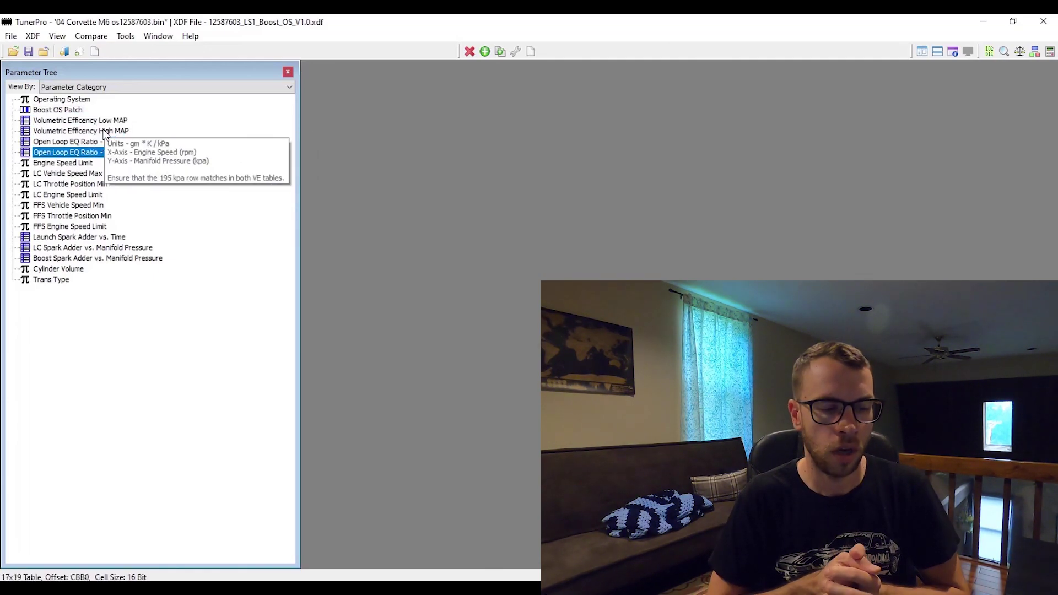
key(Down)
key(Down)
key(Down)
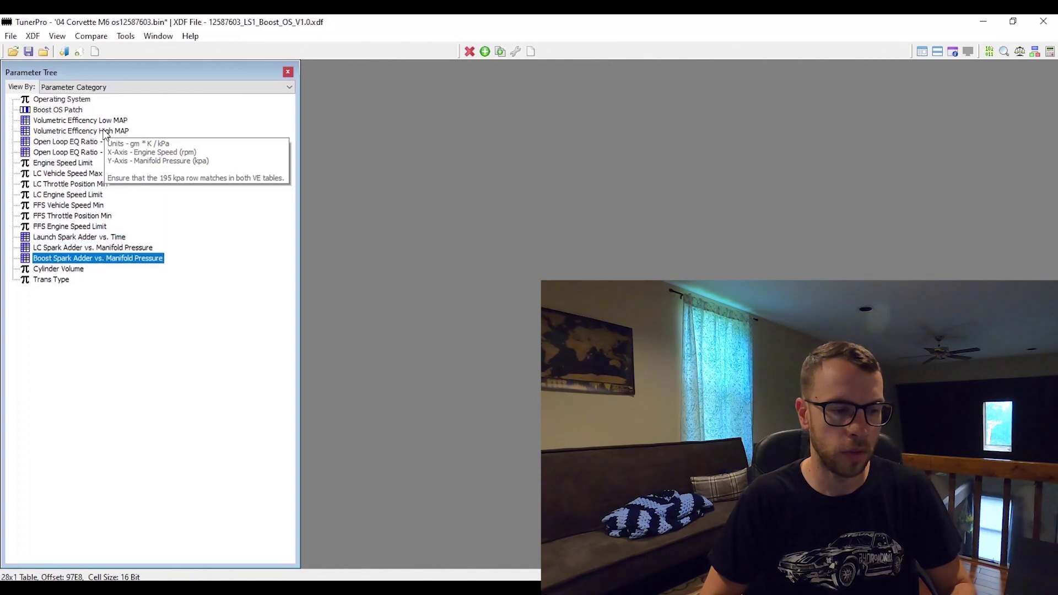
- View the Cylinder Volume and Trans Type values side by side and close both without changes
double_click(75, 270)
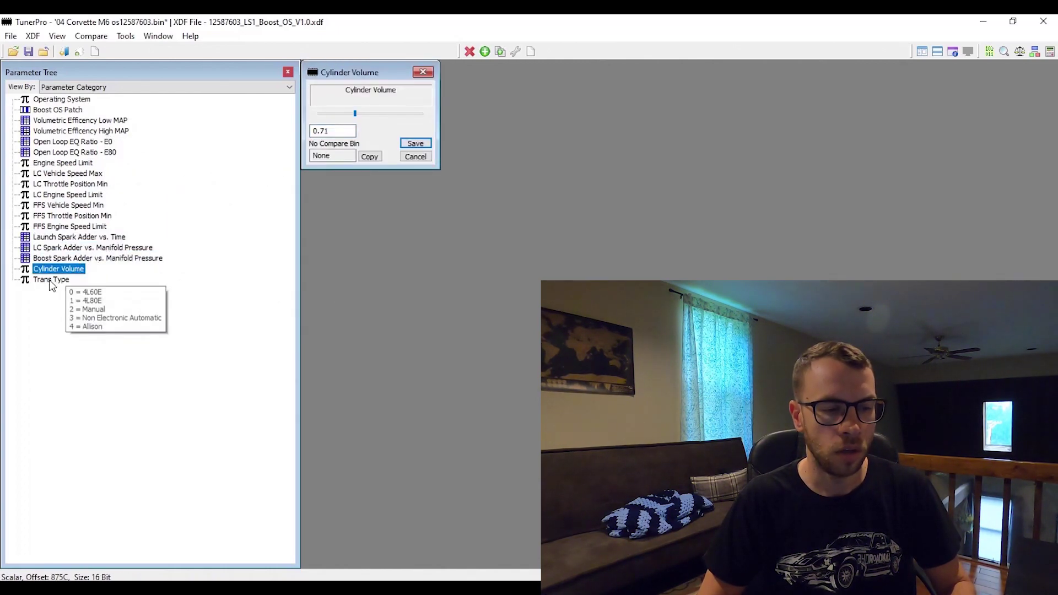
double_click(50, 282)
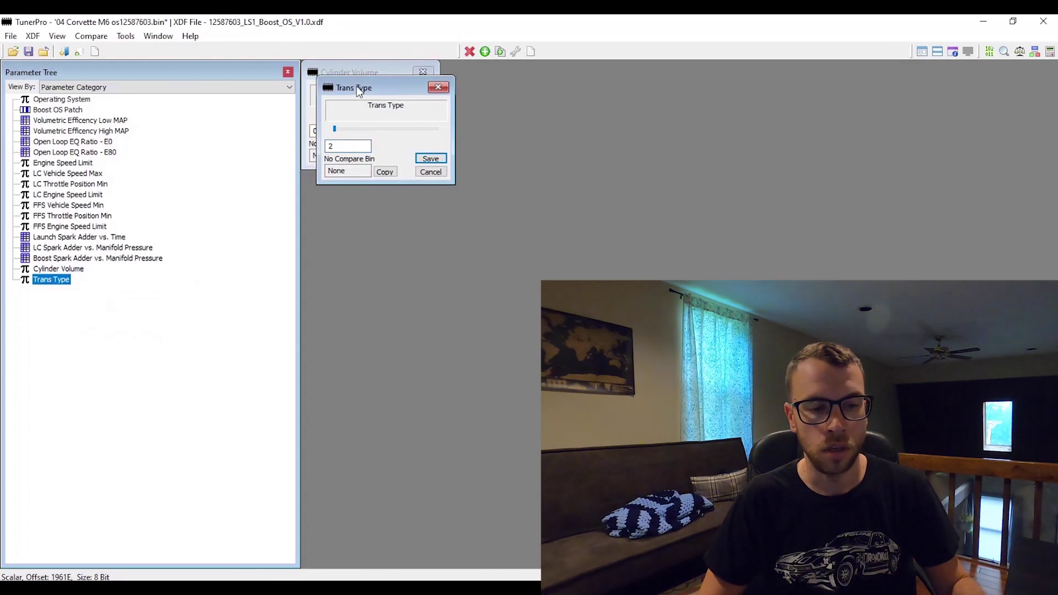
drag(357, 90, 343, 191)
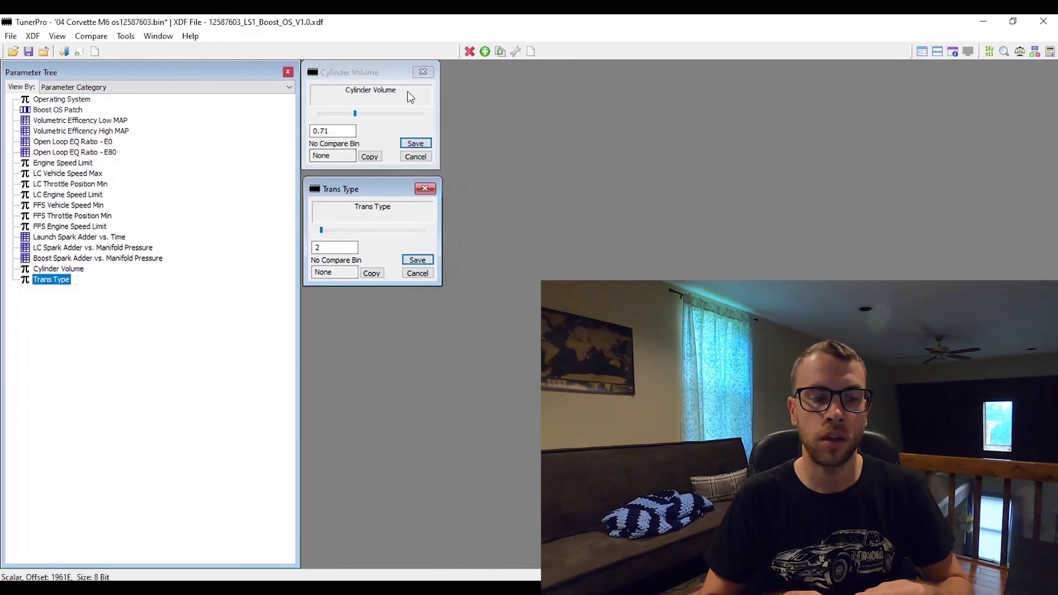
click(422, 72)
click(424, 188)
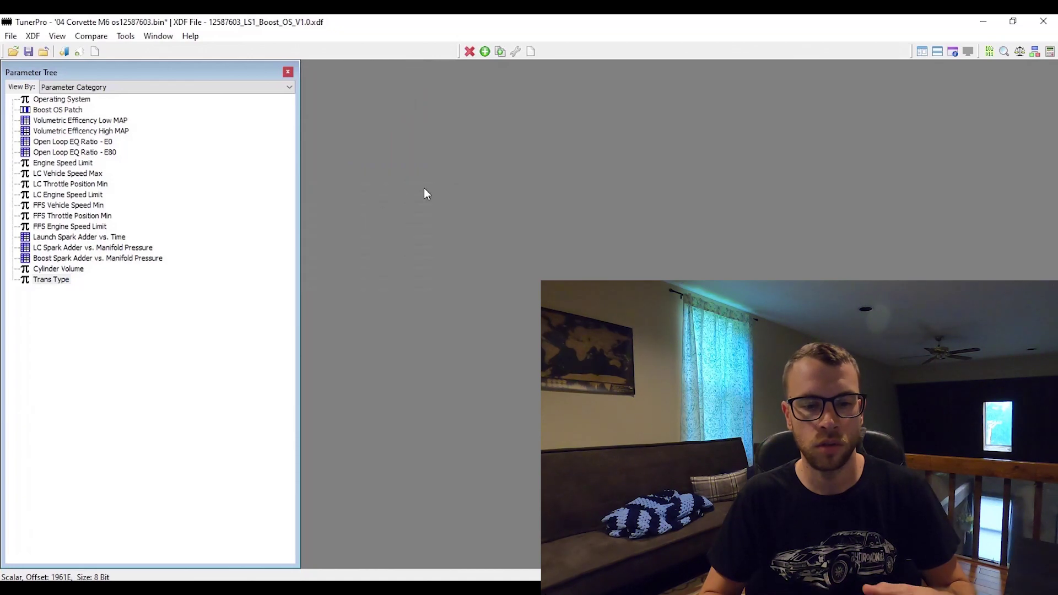
- Review the descriptions of the VE table, boost spark adder and Trans Type parameters, and locate the three FFS limits
mouse_move(95, 121)
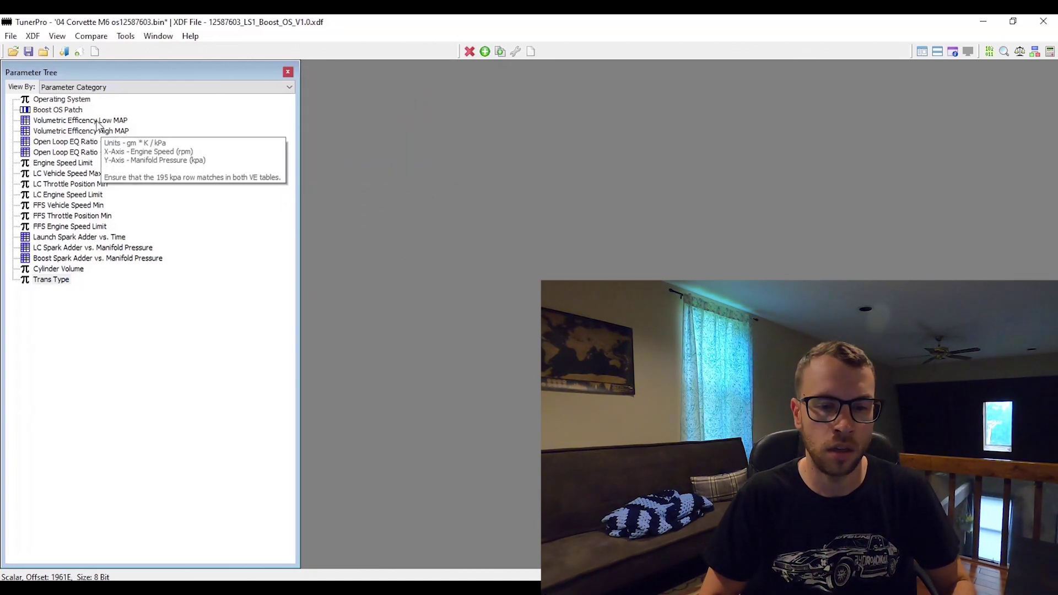
click(97, 121)
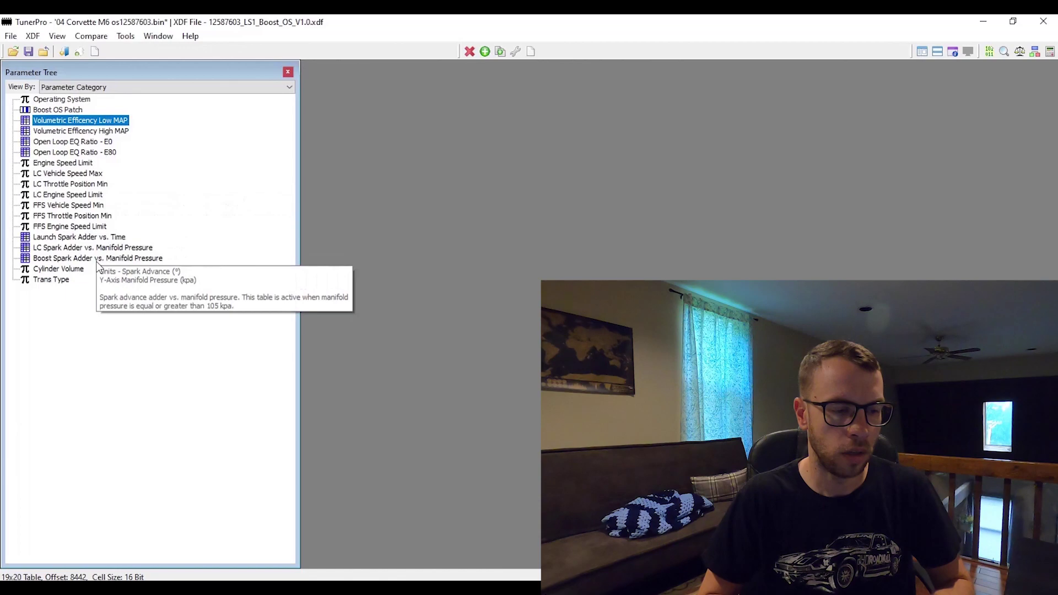
click(57, 282)
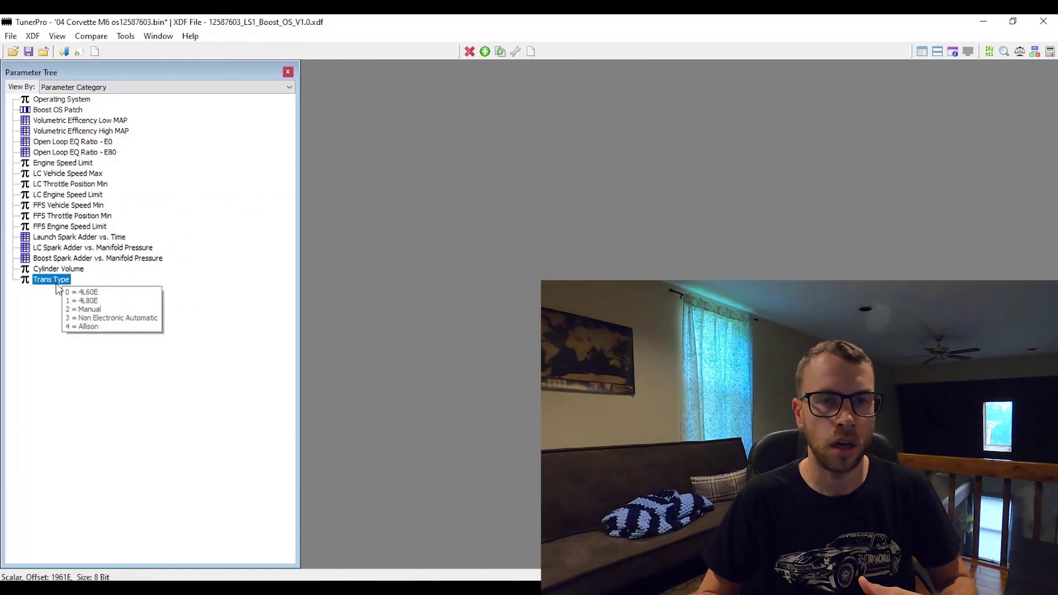
click(49, 208)
key(Down)
key(Down)
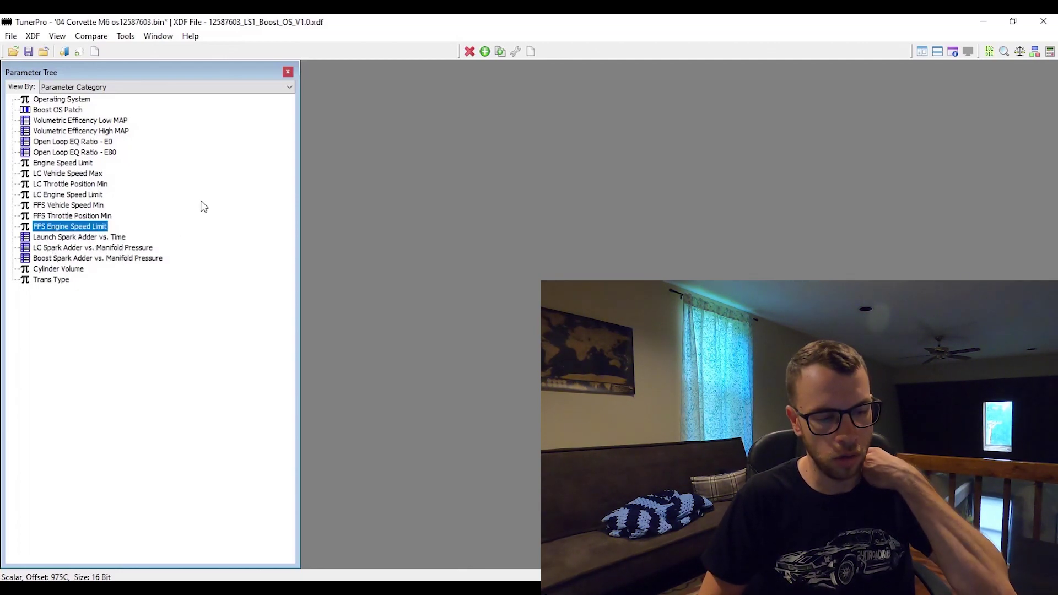
- Locate Engine Speed Limit, and view the launch control LC Vehicle Speed Max and LC Throttle Position Min values
click(83, 164)
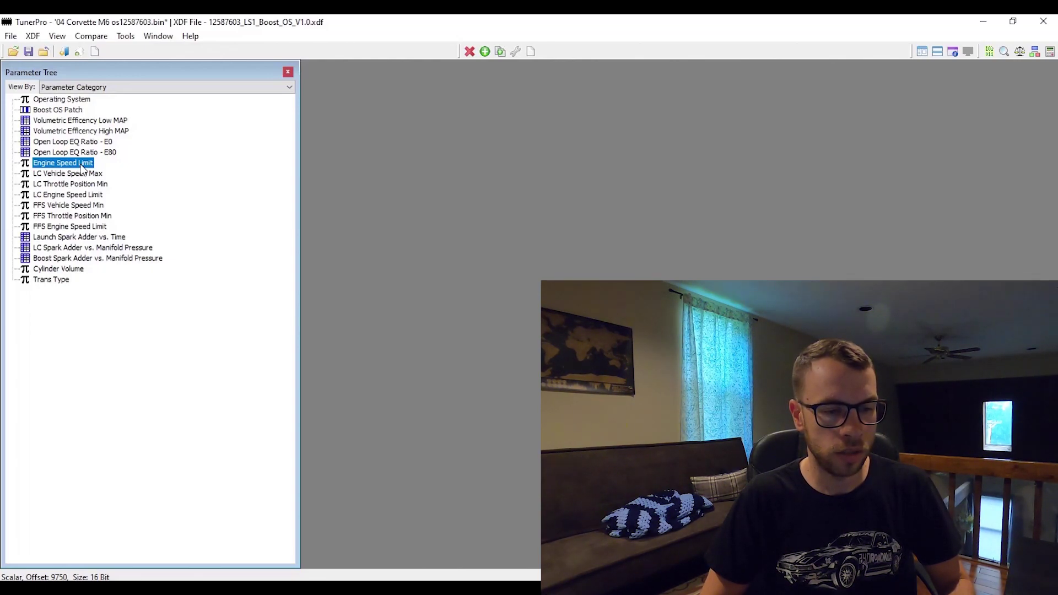
double_click(75, 174)
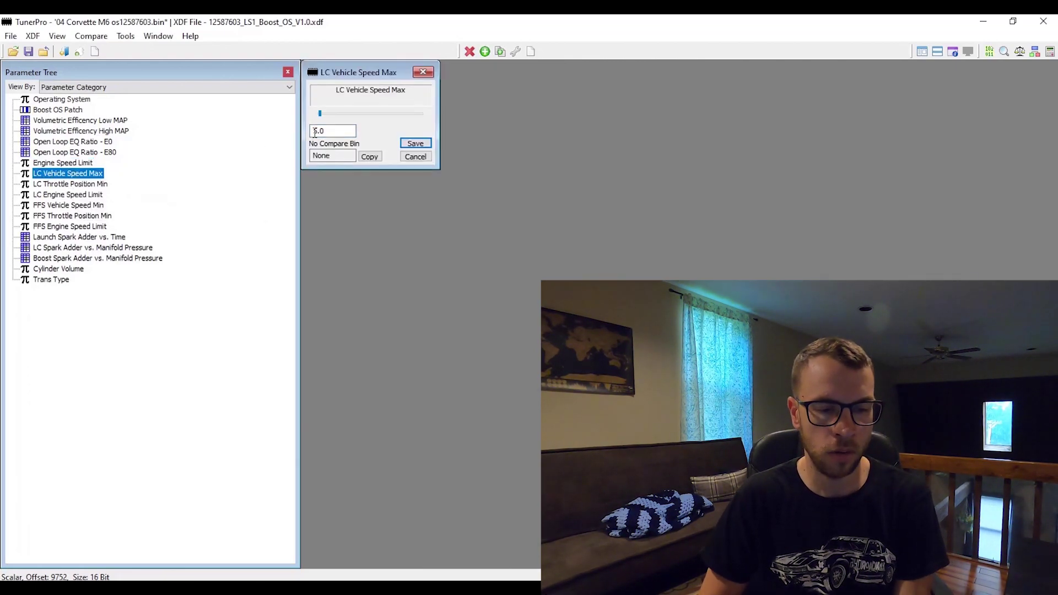
click(81, 184)
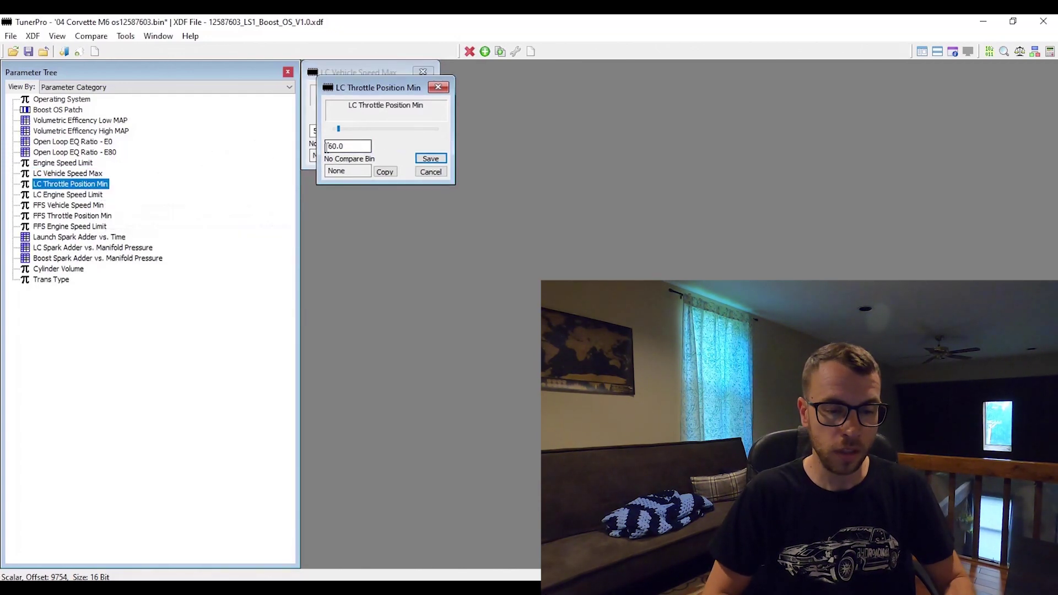
- Set the LC Engine Speed Limit to 3000 rpm and save it
double_click(85, 198)
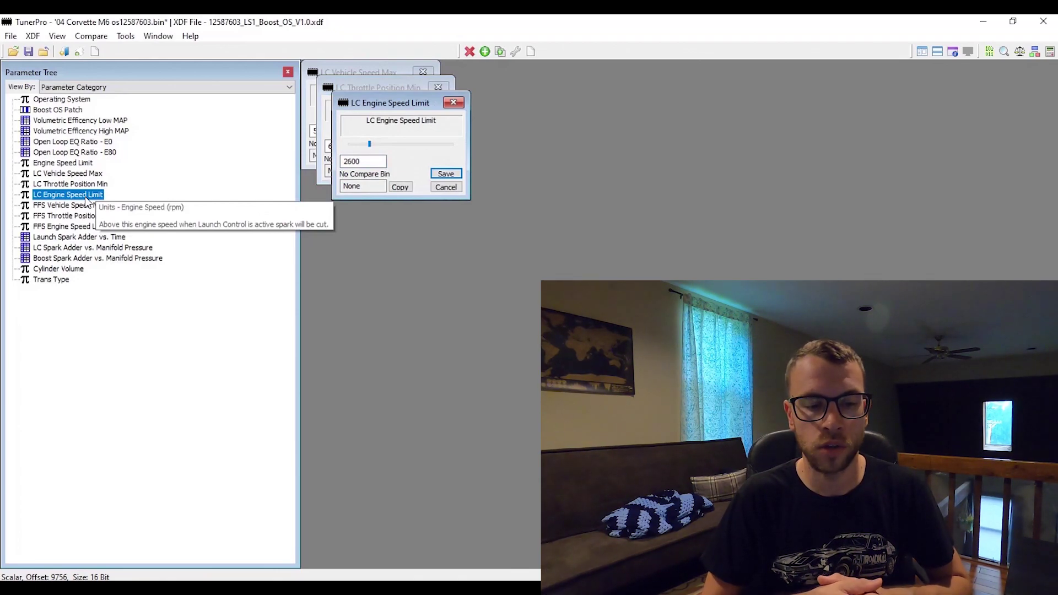
double_click(367, 161)
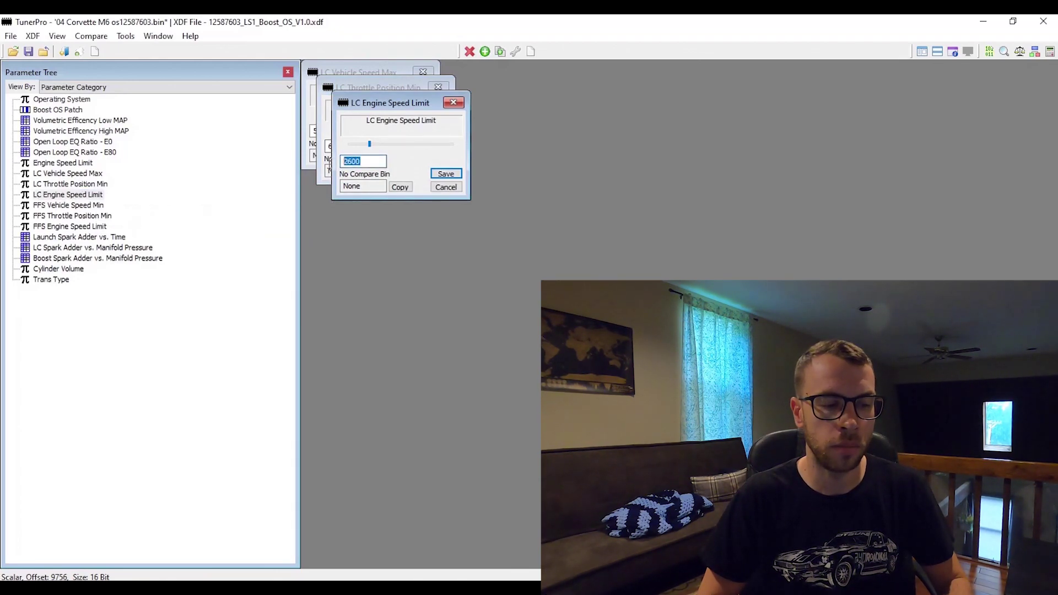
click(374, 161)
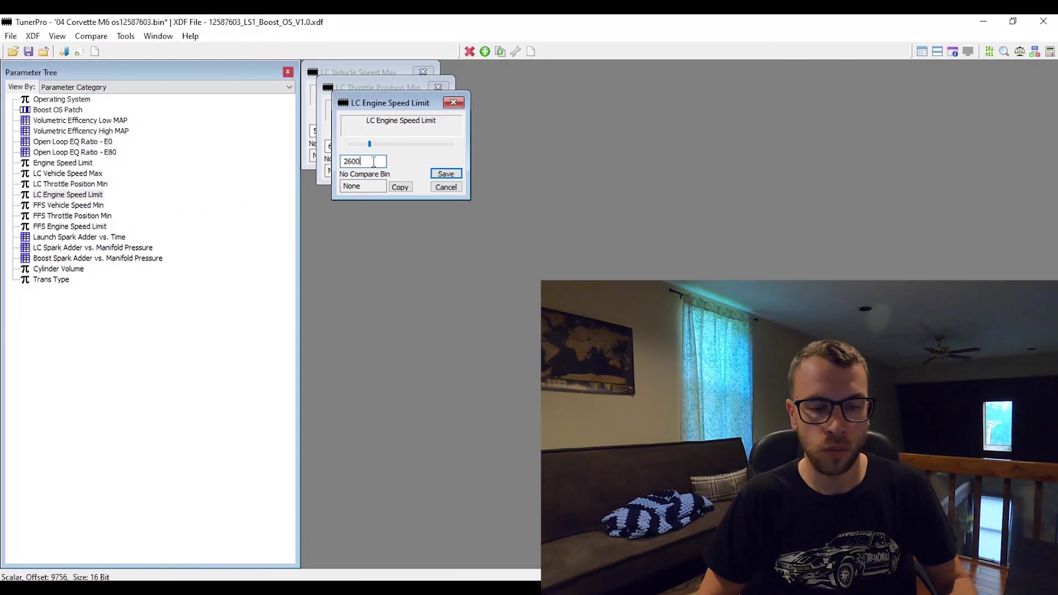
double_click(373, 162)
text(3000)
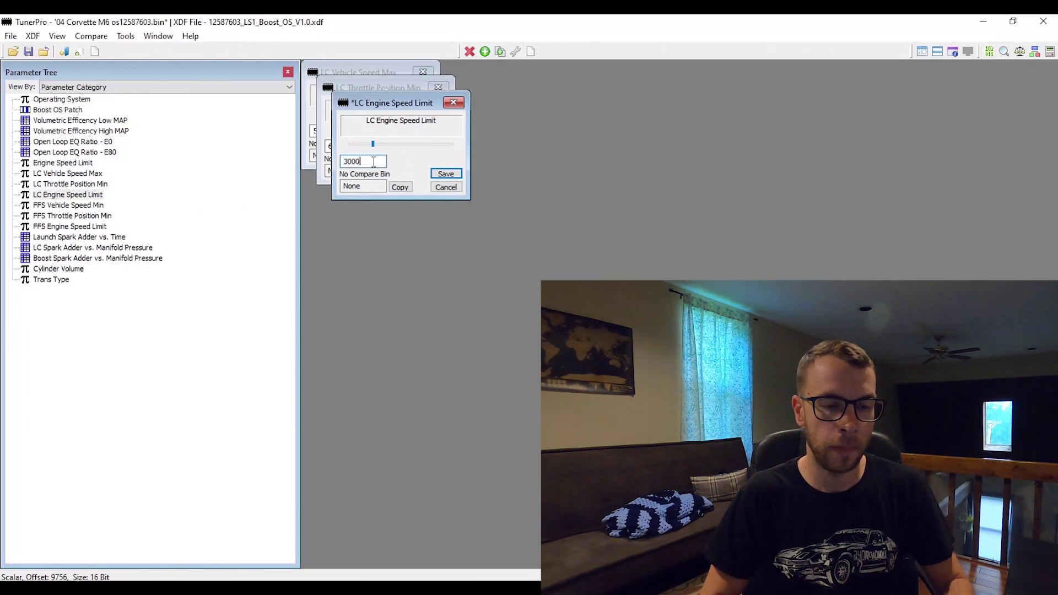
key(Return)
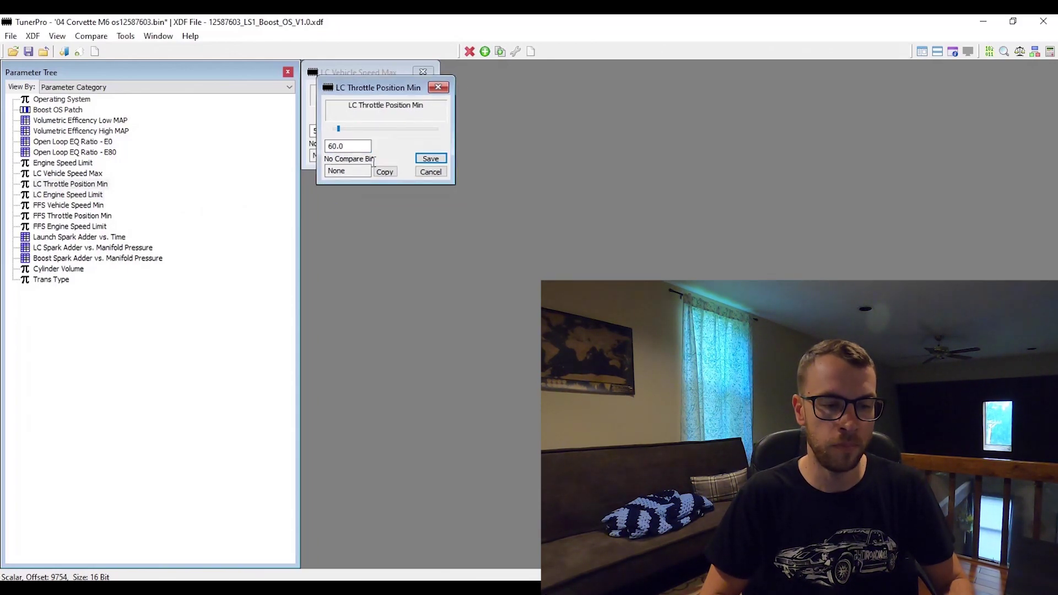
- Close the two open launch control values without changes and read the FFS Vehicle Speed Min and FFS Engine Speed Limit descriptions
click(428, 174)
click(423, 71)
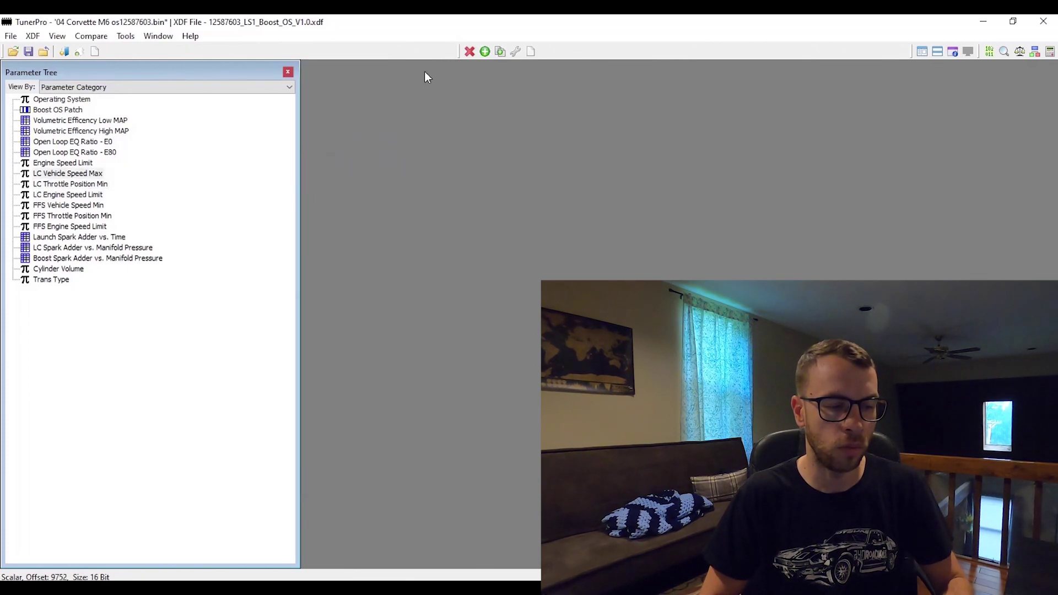
mouse_move(91, 206)
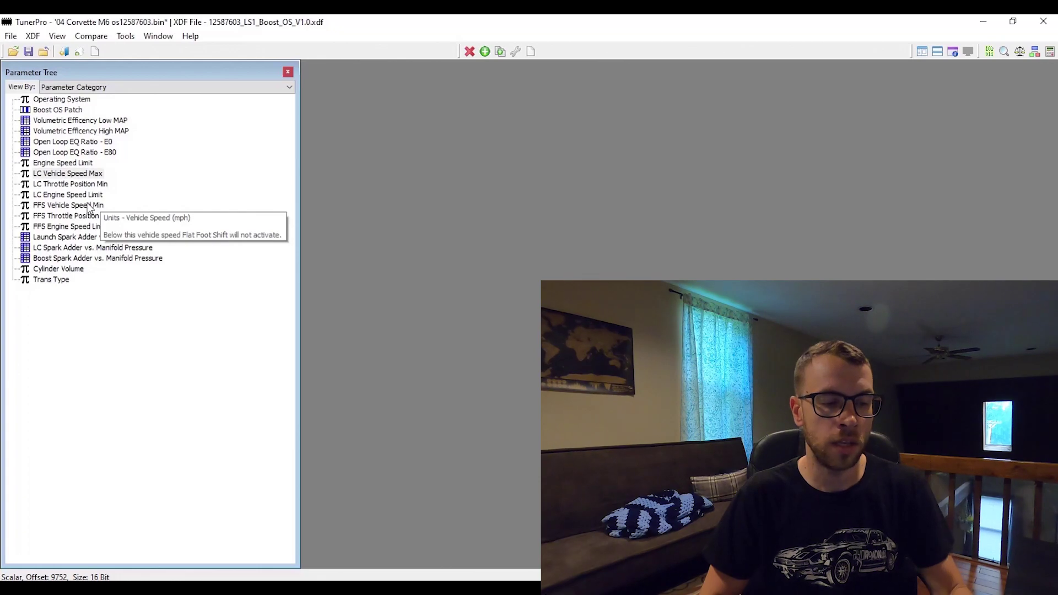
click(88, 227)
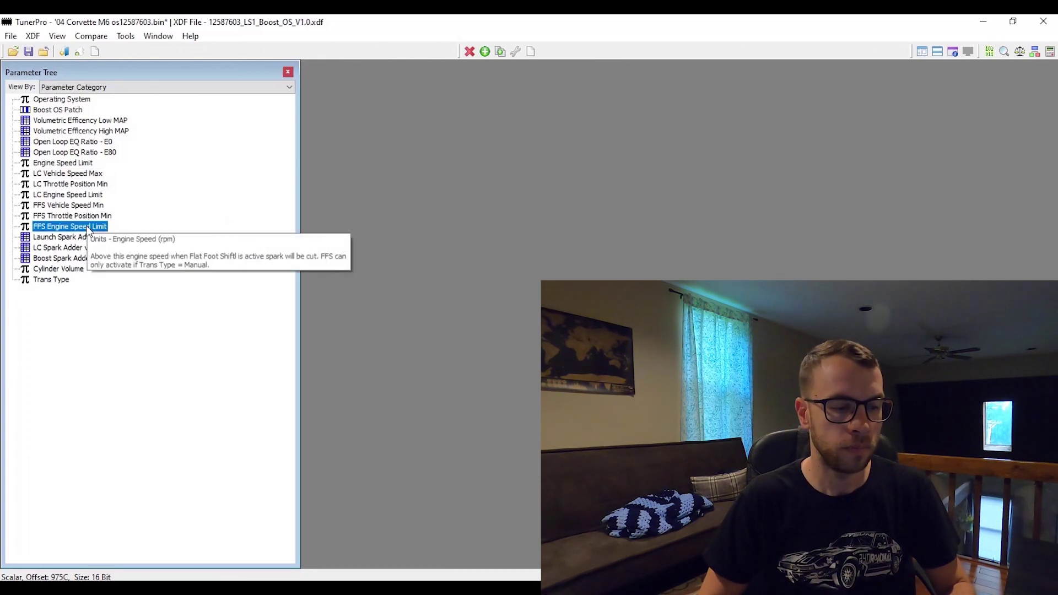
- View the Trans Type value that flat foot shift depends on and close it without changes
click(52, 280)
double_click(52, 280)
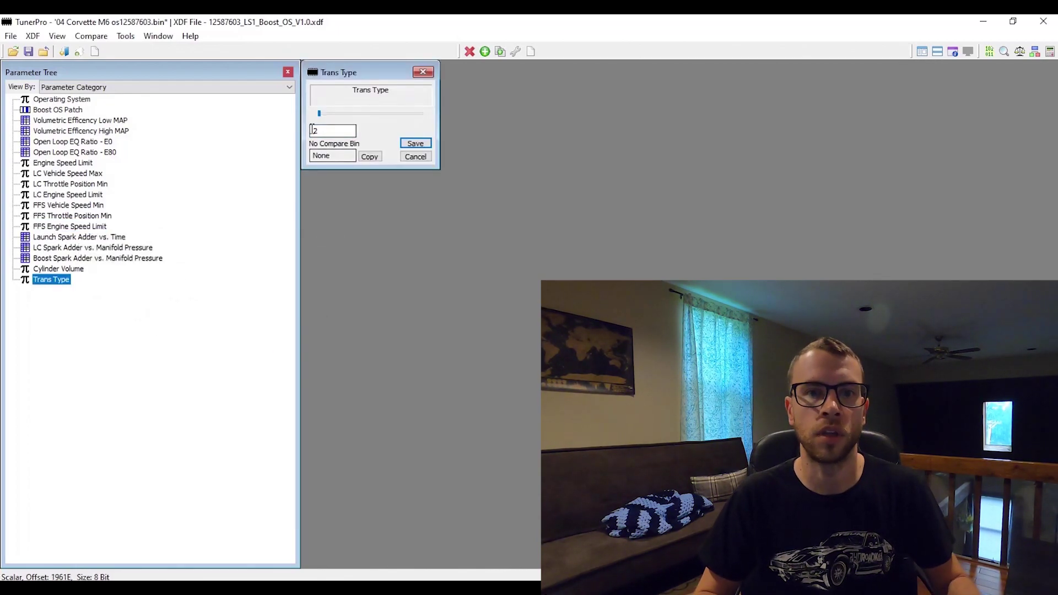
click(420, 73)
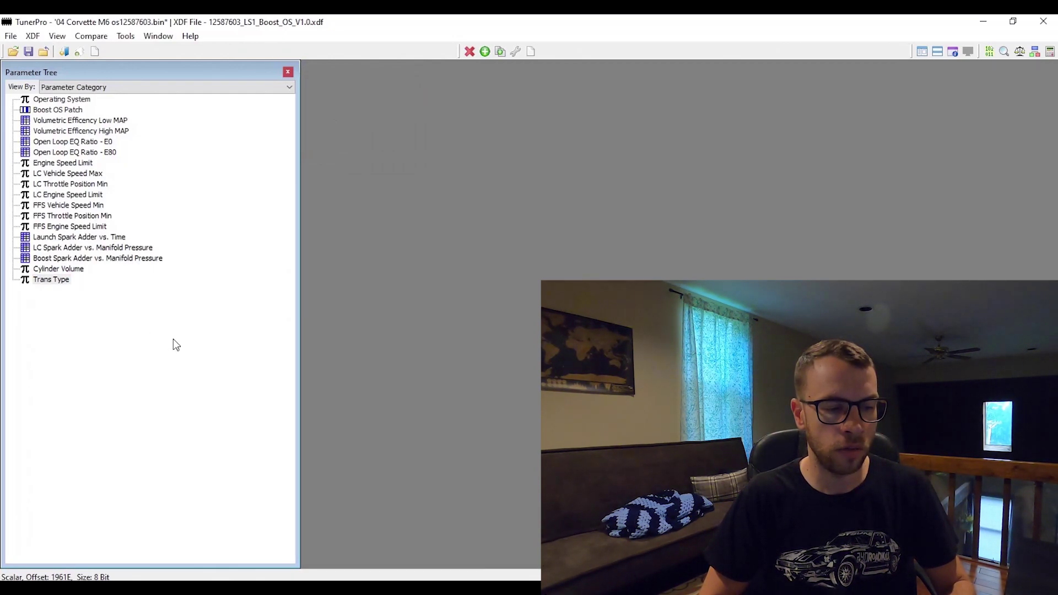
- View the Launch Spark Adder vs. Time, LC Spark Adder and Boost Spark Adder vs. Manifold Pressure tables, and close all three without changes
double_click(79, 237)
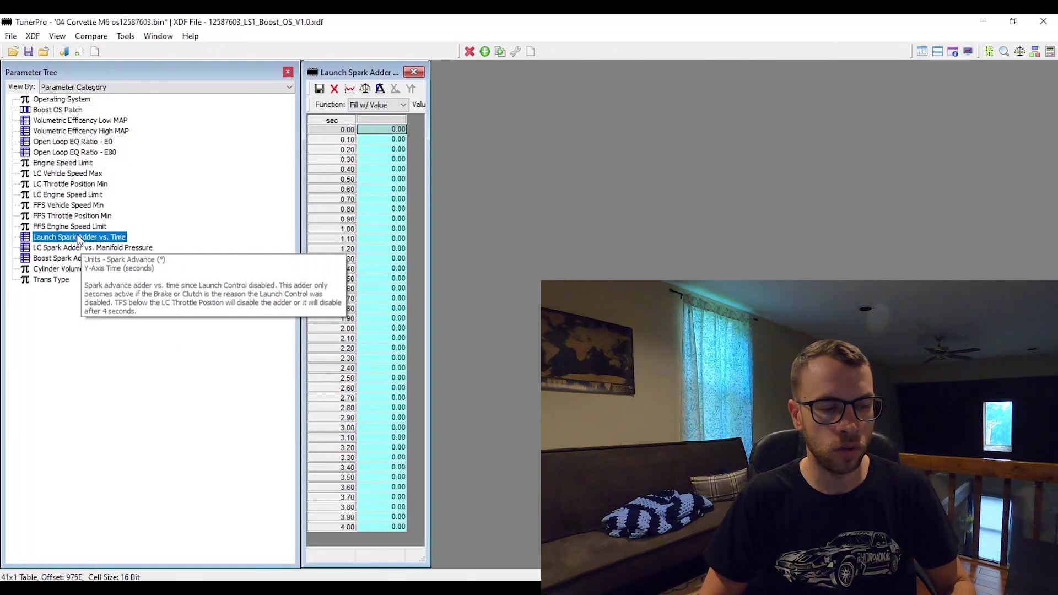
double_click(83, 249)
double_click(86, 259)
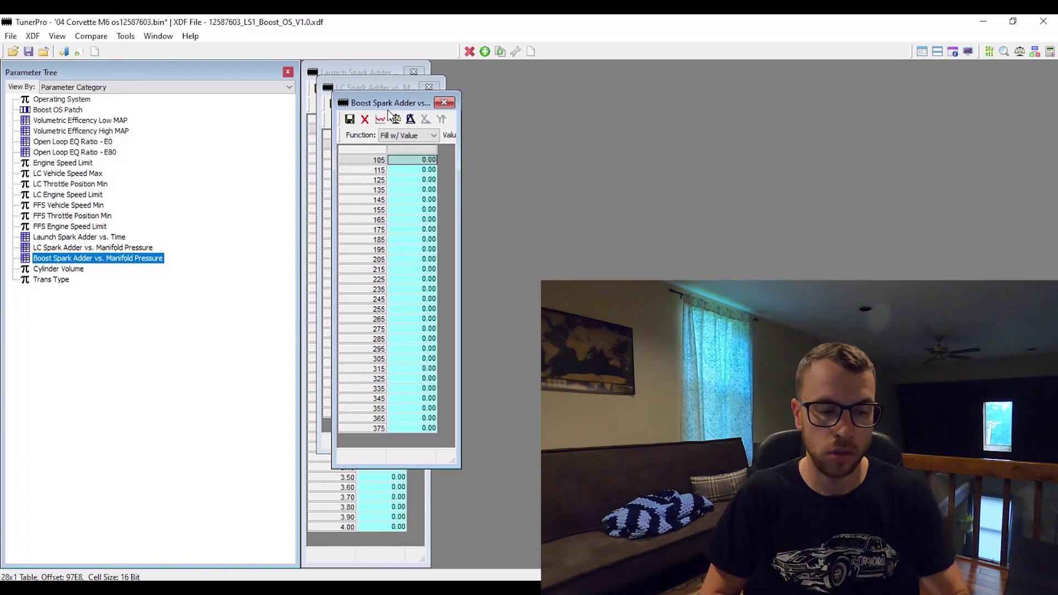
click(444, 103)
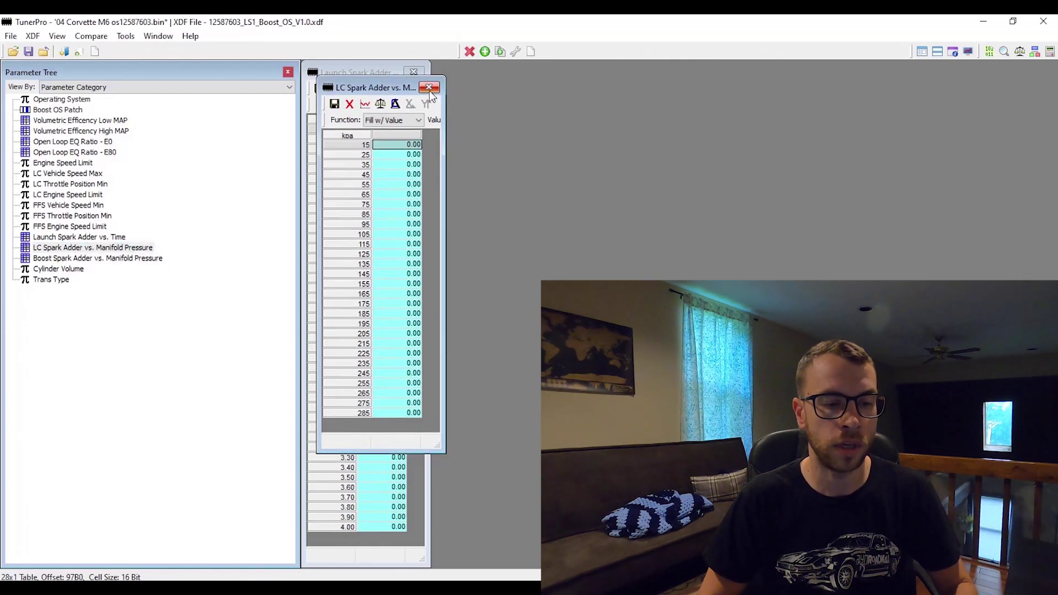
click(429, 87)
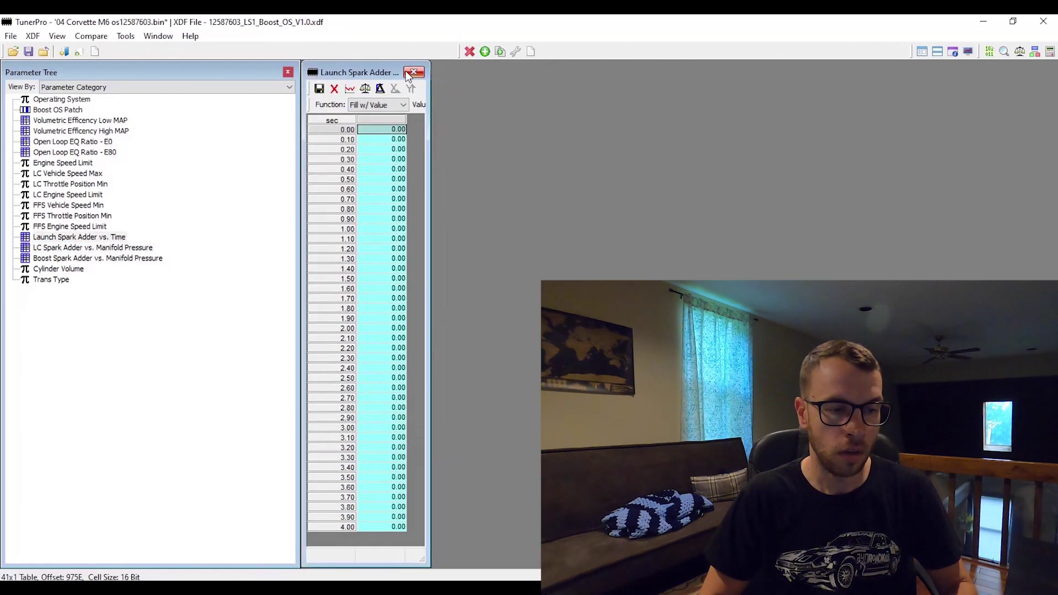
click(408, 75)
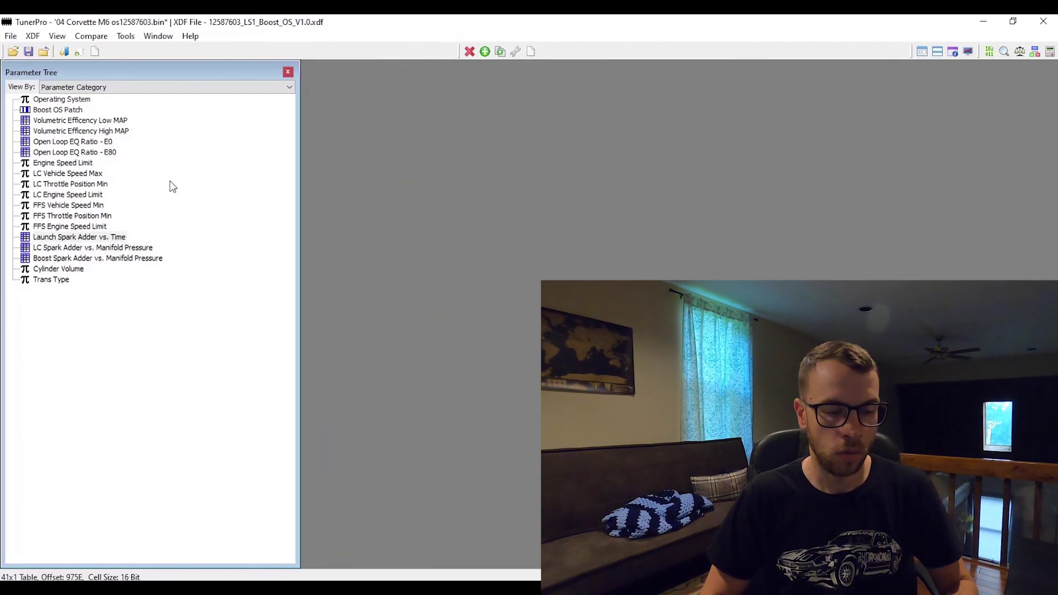